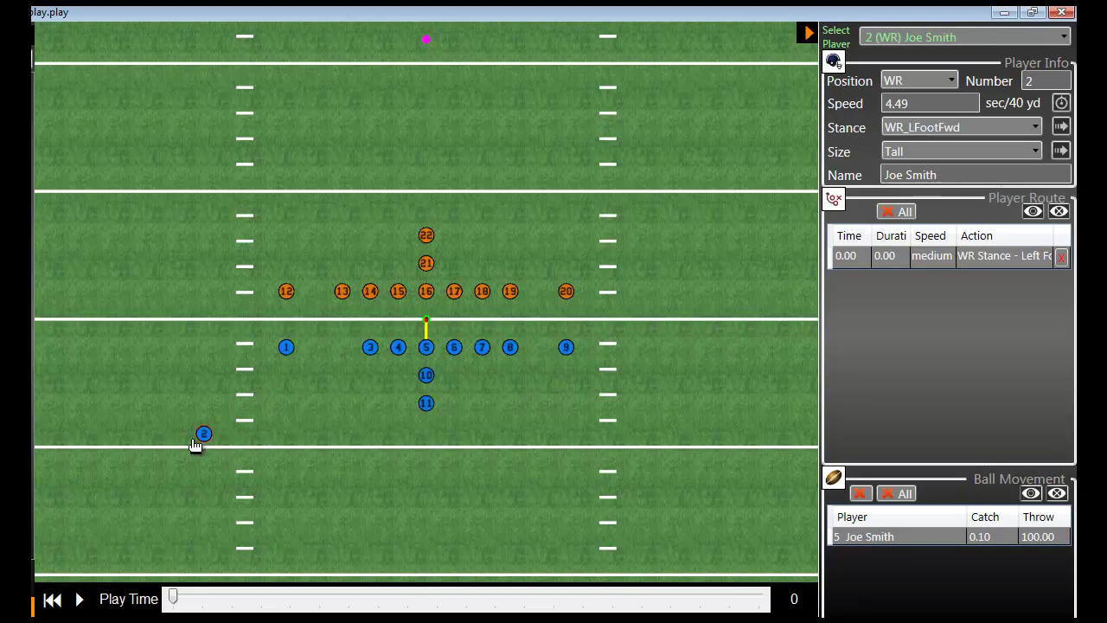
# - Place player 1 beside player 2 in the backfield and set both players' position to QB
pyautogui.moveTo(253, 380); pyautogui.dragTo(251, 439)
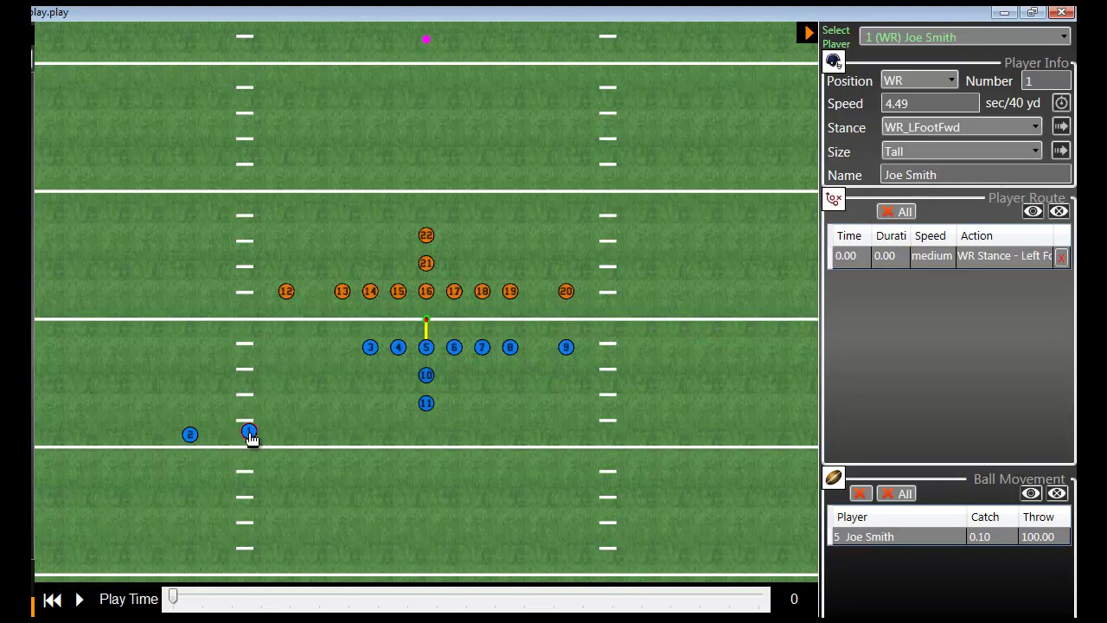
pyautogui.click(928, 82)
pyautogui.click(923, 100)
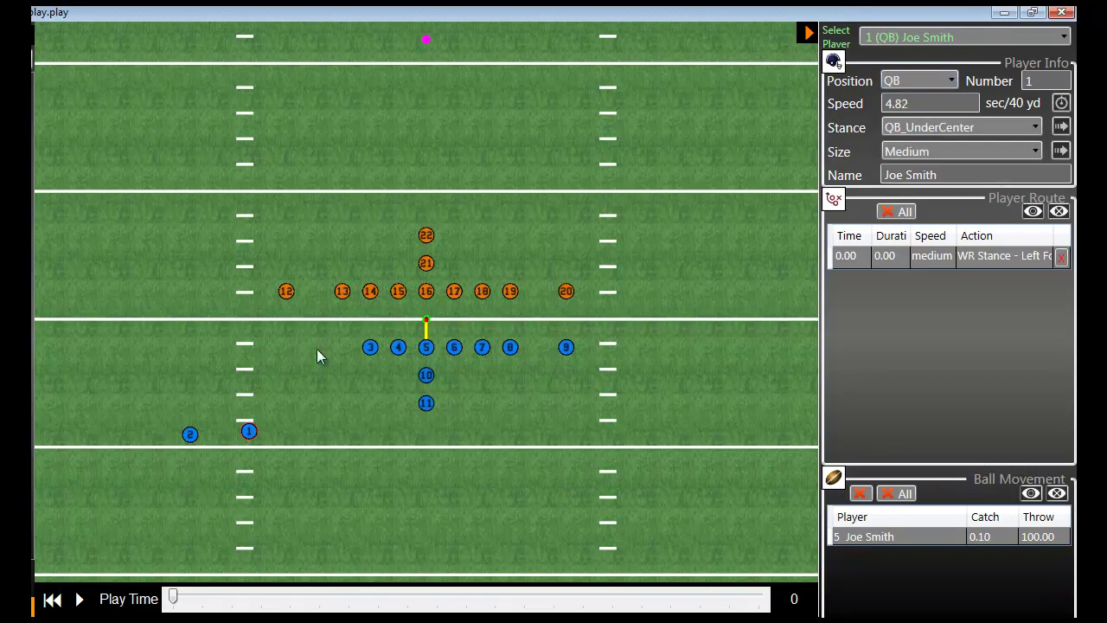
pyautogui.click(191, 436)
pyautogui.click(916, 76)
pyautogui.click(923, 100)
# - Line up players 4, 3, 11 and 10 in the same backfield row as player 1, setting their position to QB
pyautogui.moveTo(398, 348); pyautogui.dragTo(300, 436)
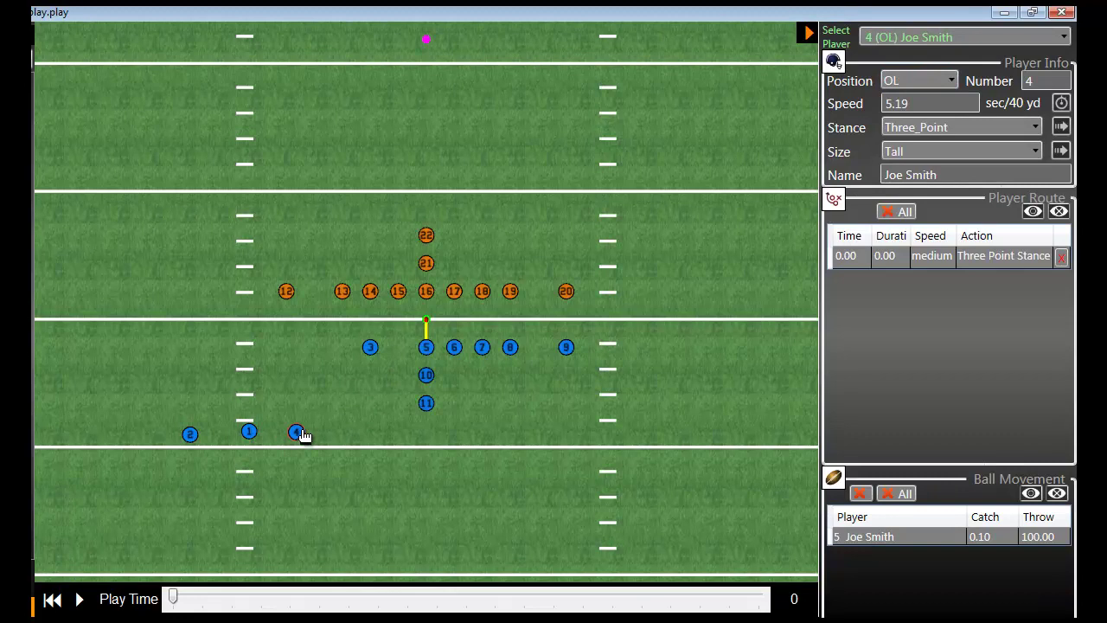
pyautogui.click(924, 102)
pyautogui.moveTo(375, 353); pyautogui.dragTo(357, 438)
pyautogui.click(919, 80)
pyautogui.click(923, 102)
pyautogui.moveTo(430, 399); pyautogui.dragTo(407, 437)
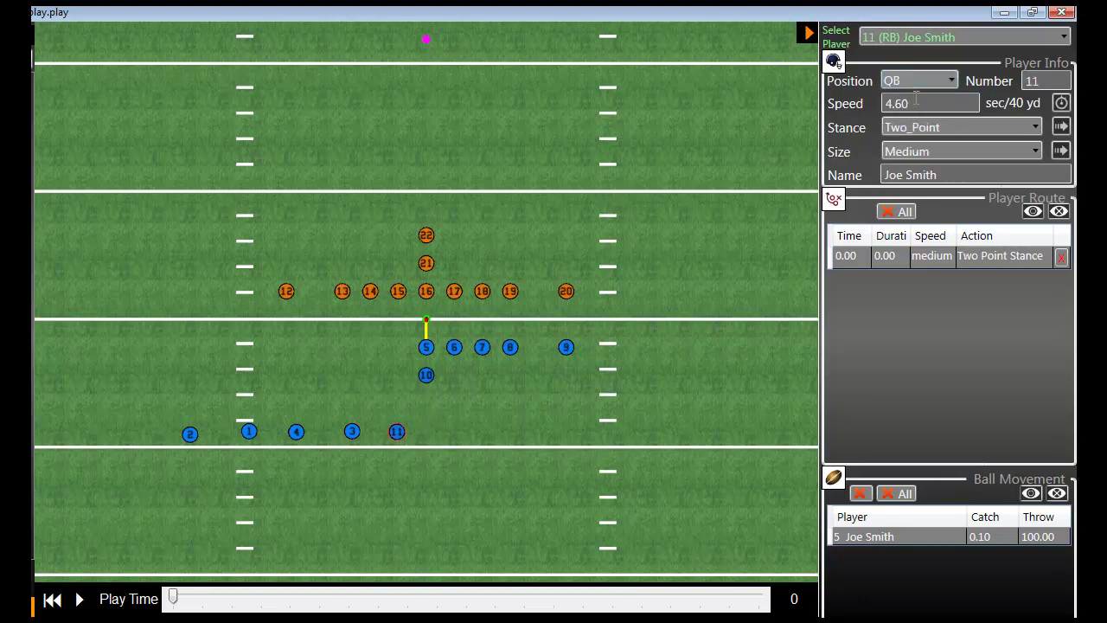
pyautogui.moveTo(430, 382); pyautogui.dragTo(465, 435)
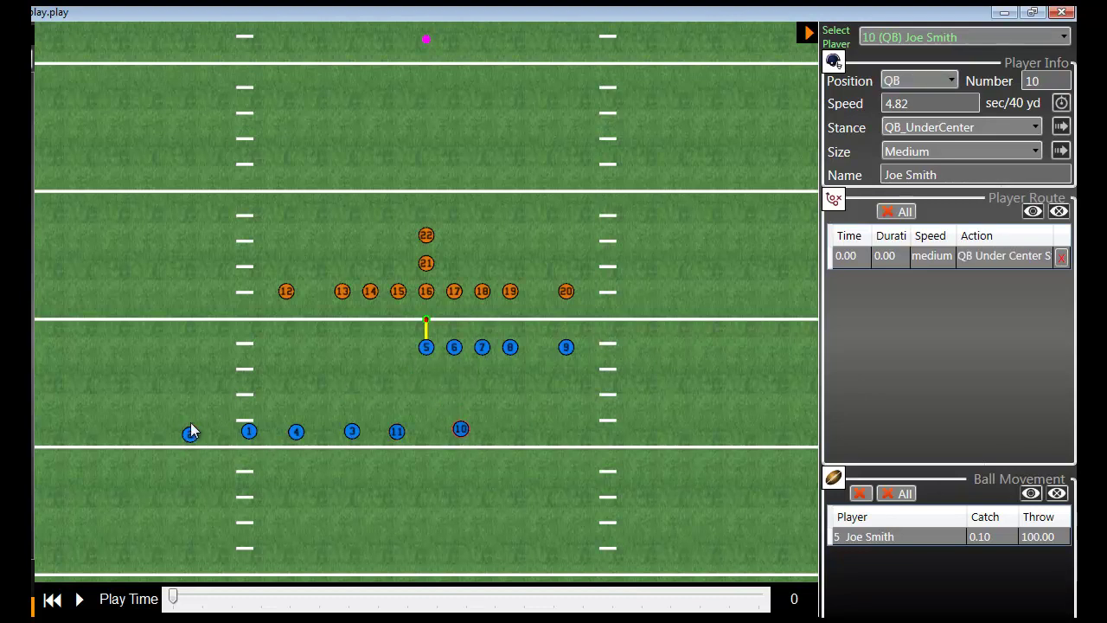
# - Draw a short straight route directly backward for each of the six lined-up quarterbacks: players 2, 1, 4, 3, 11 and 10
pyautogui.moveTo(192, 437); pyautogui.dragTo(195, 517)
pyautogui.moveTo(249, 432); pyautogui.dragTo(255, 502)
pyautogui.moveTo(296, 432); pyautogui.dragTo(295, 500)
pyautogui.moveTo(359, 431); pyautogui.dragTo(349, 499)
pyautogui.moveTo(400, 439); pyautogui.dragTo(394, 498)
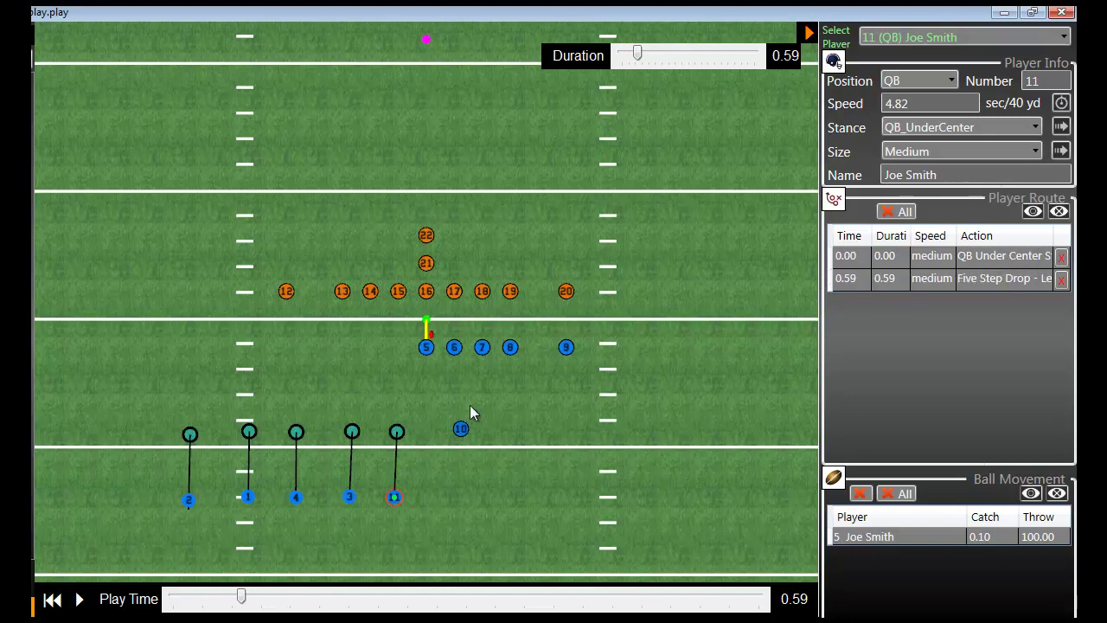
pyautogui.click(902, 86)
pyautogui.moveTo(461, 430); pyautogui.dragTo(464, 491)
# - Change the action at the end of player 10's route to one of the quarterback moves
pyautogui.rightClick(464, 494)
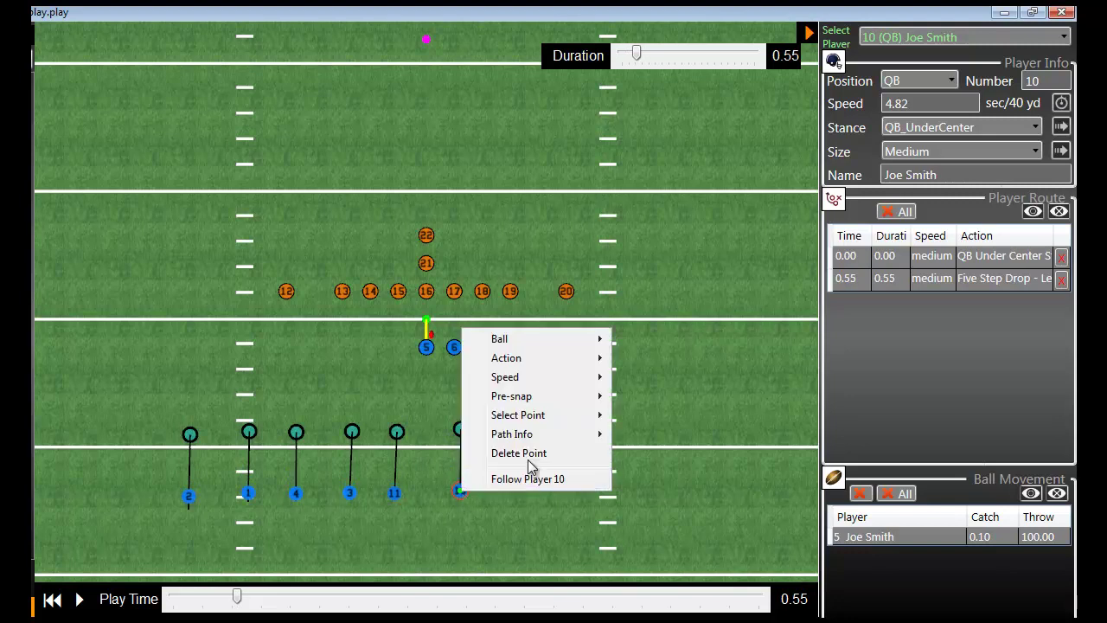
pyautogui.moveTo(568, 362)
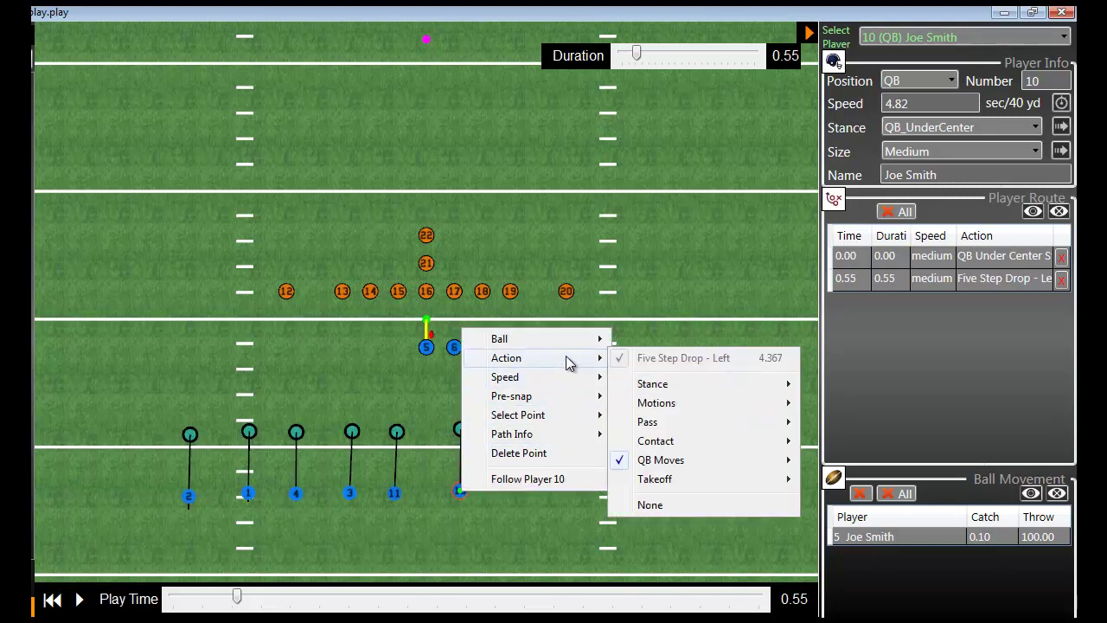
pyautogui.moveTo(697, 465)
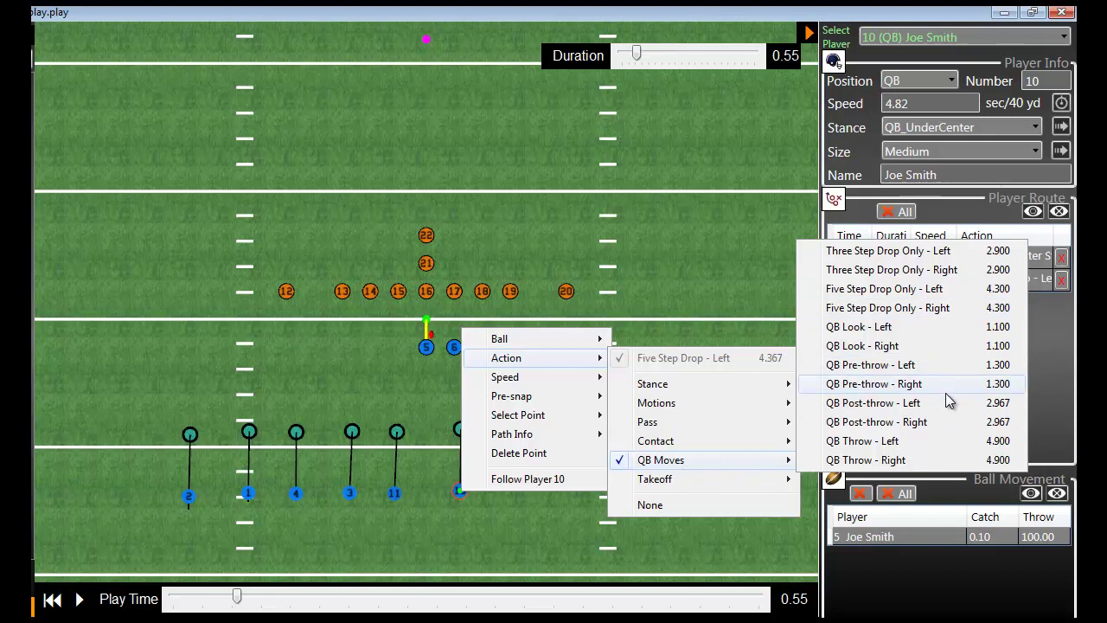
pyautogui.click(916, 459)
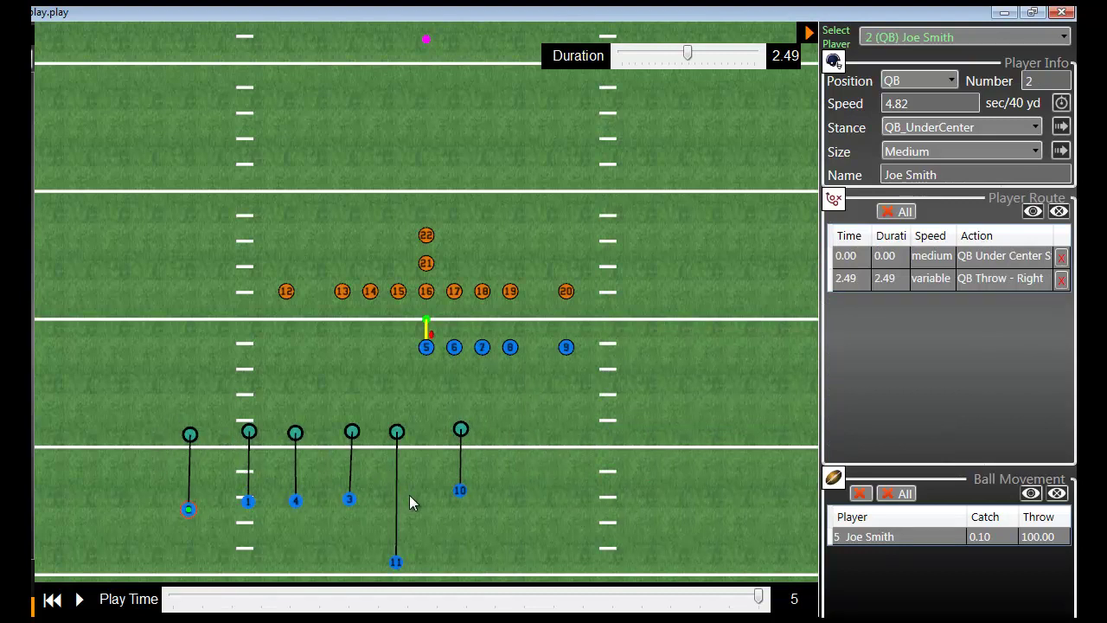
# - Examine the action options at the end of player 10's route without changing them
pyautogui.click(457, 492)
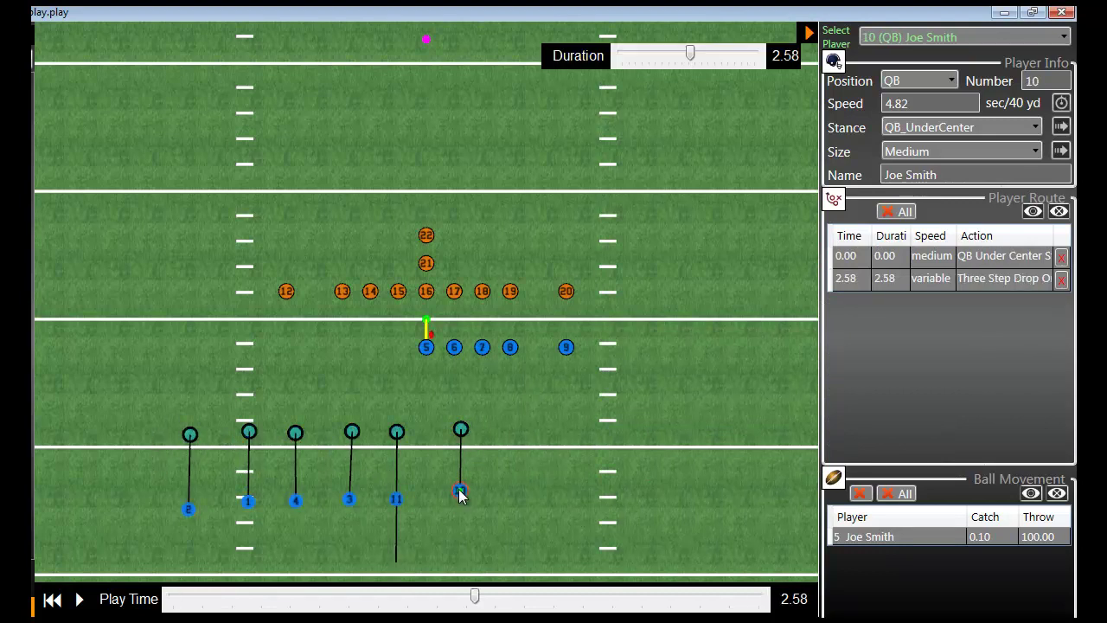
pyautogui.rightClick(460, 492)
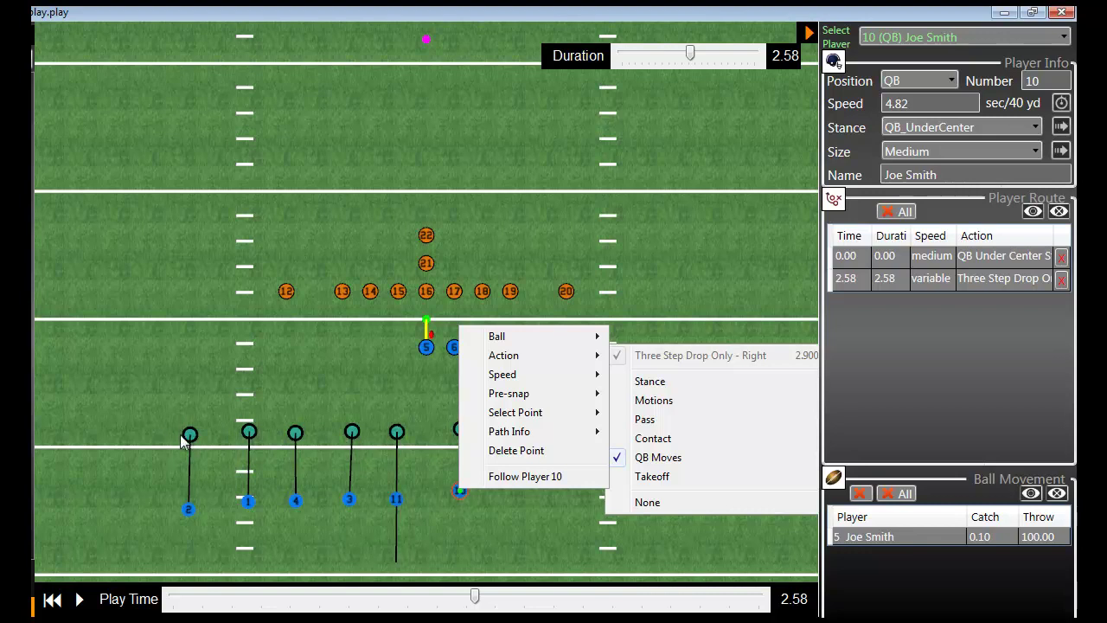
pyautogui.click(321, 379)
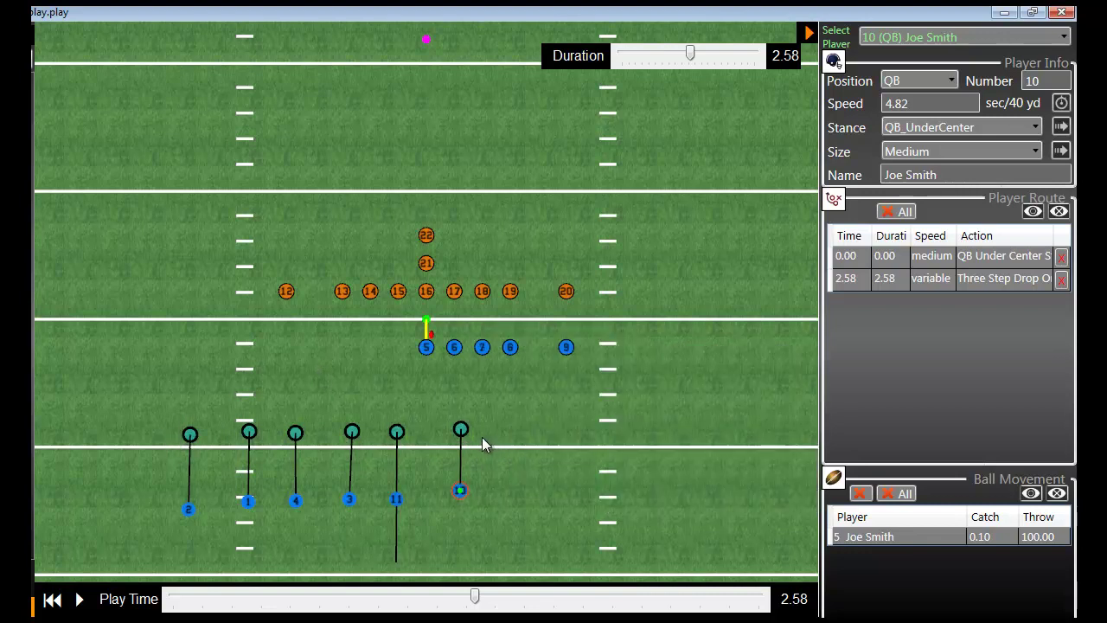
# - Show the formation in the 3D view from behind player 10 and run the play from the start
pyautogui.press('v')
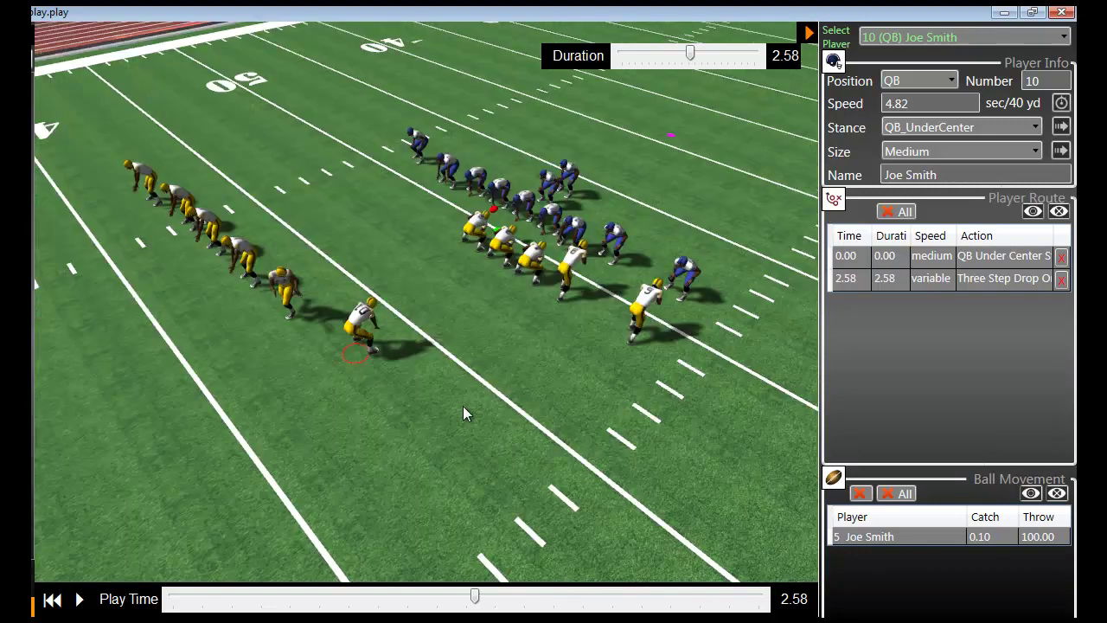
pyautogui.press('v')
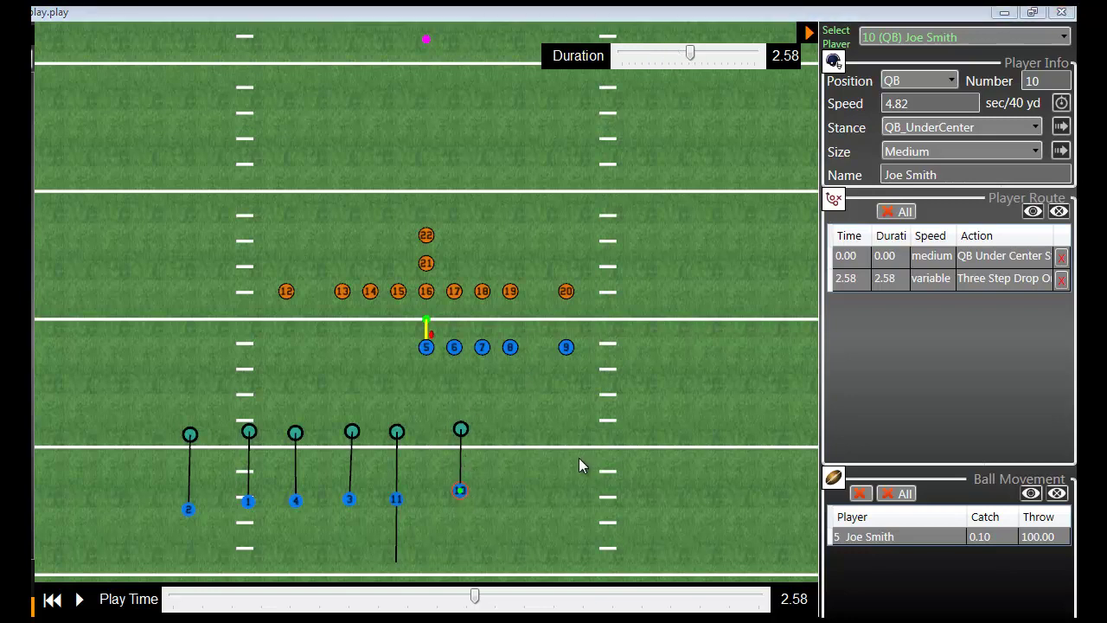
pyautogui.click(537, 477)
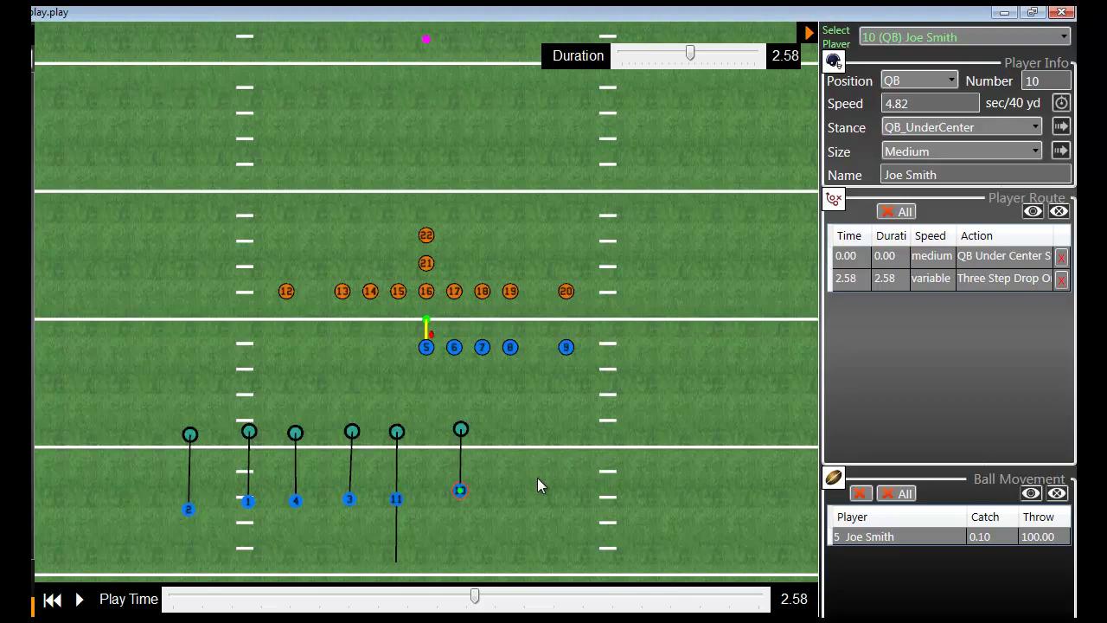
pyautogui.press('c')
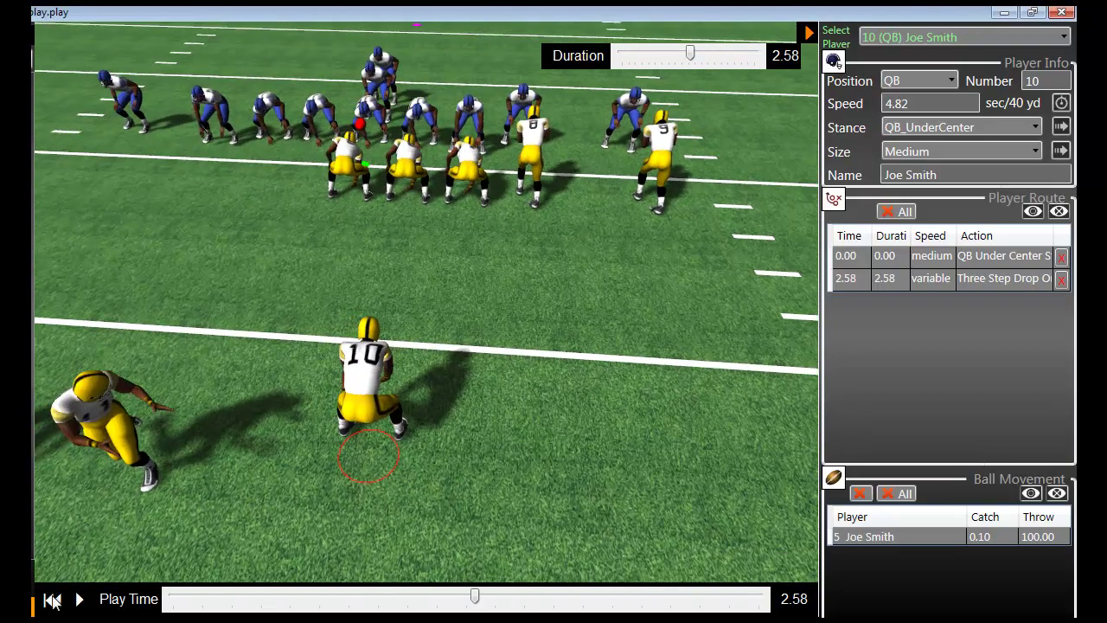
pyautogui.click(52, 599)
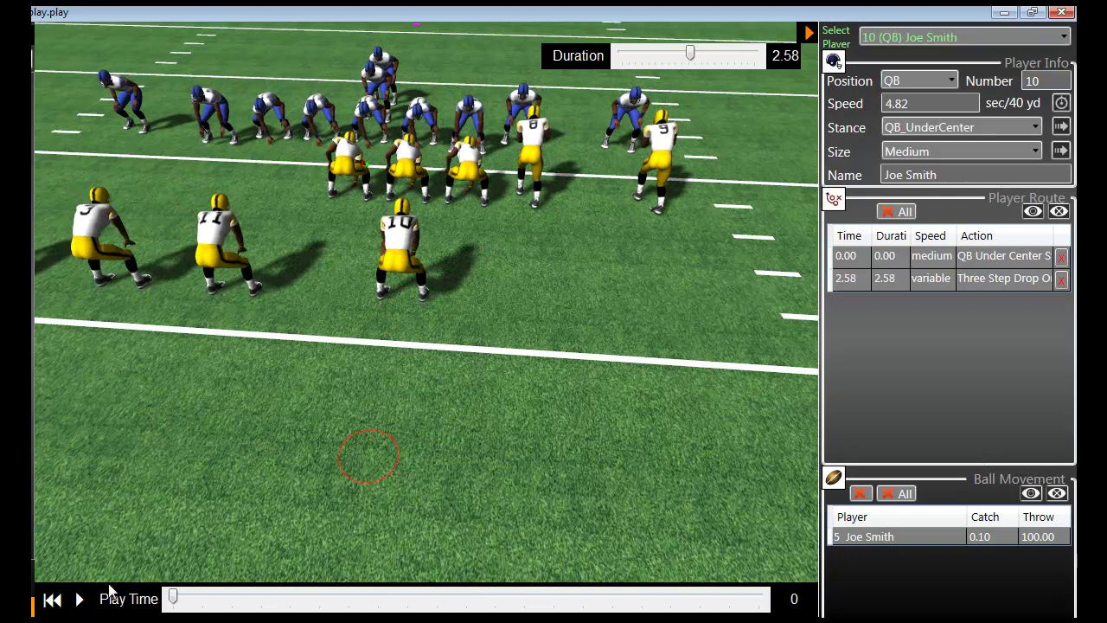
pyautogui.click(79, 600)
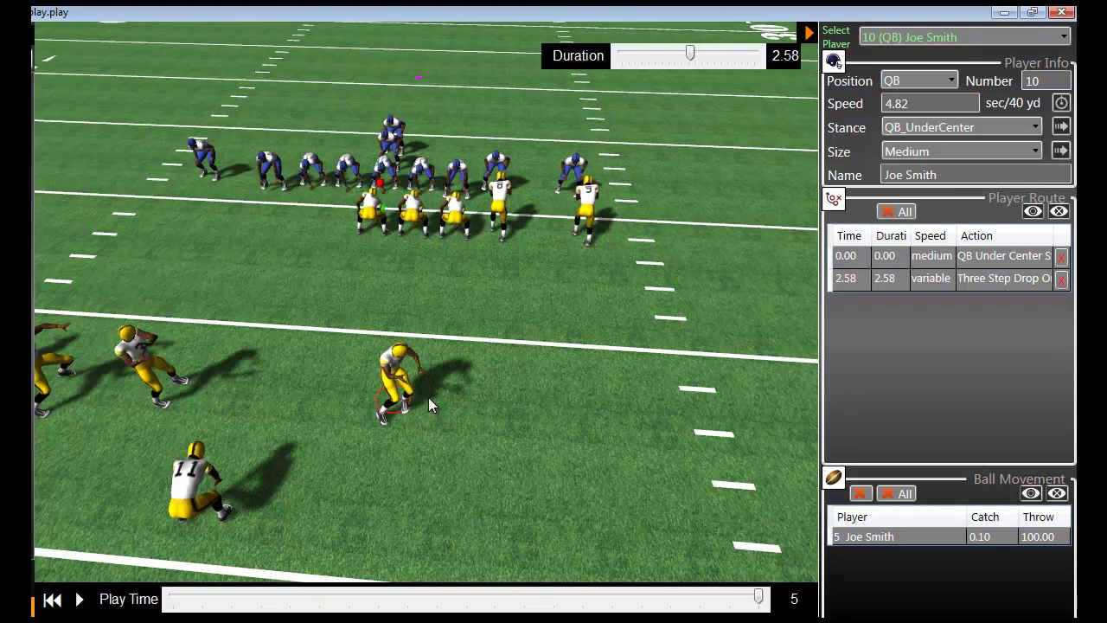
# - Replay the play from the start with the camera behind the row of quarterbacks, facing the goalpost
pyautogui.click(53, 601)
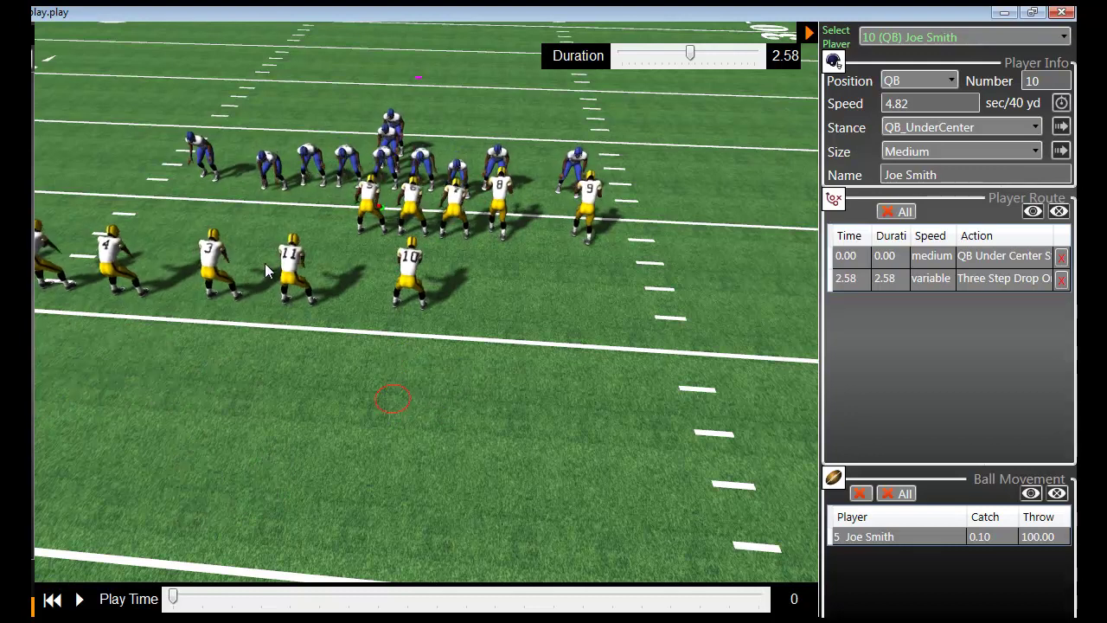
pyautogui.moveTo(186, 455); pyautogui.dragTo(241, 405)
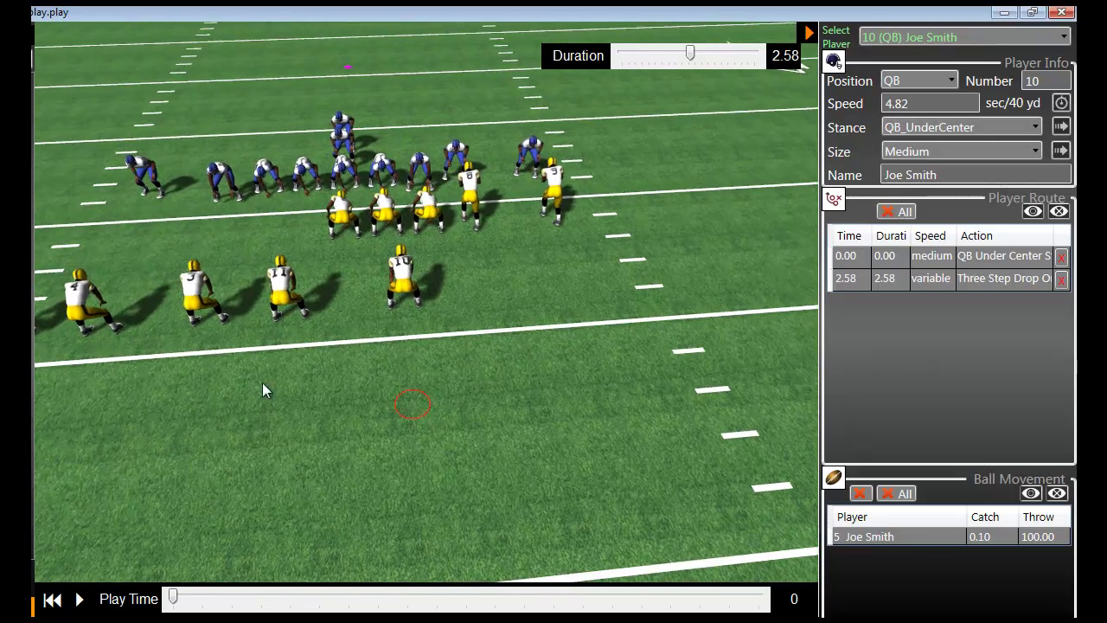
pyautogui.moveTo(267, 363); pyautogui.dragTo(484, 406)
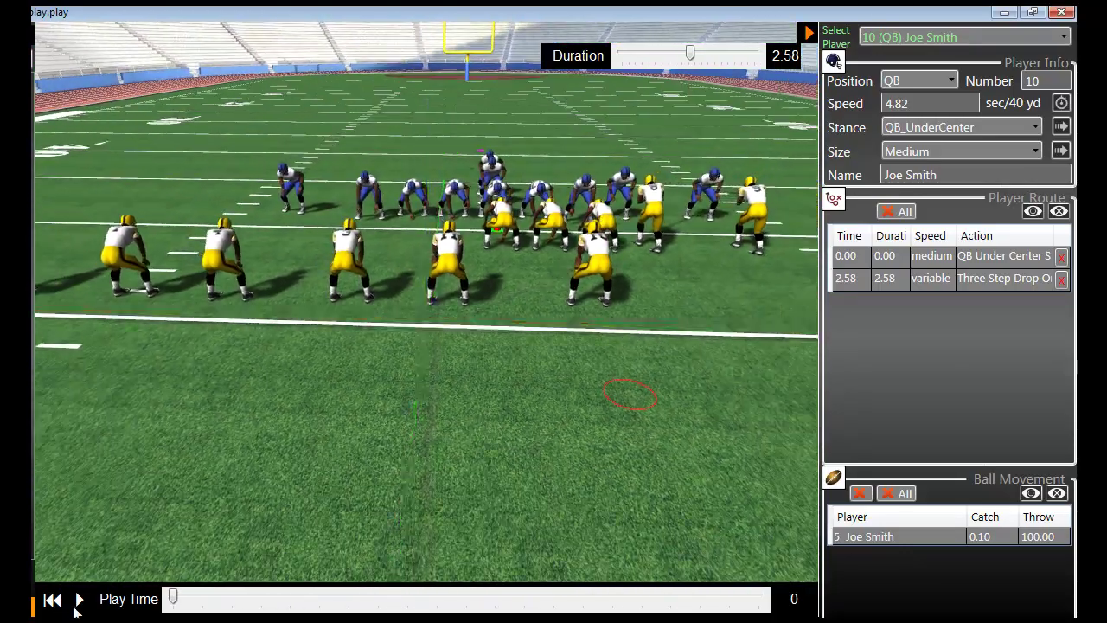
pyautogui.click(78, 599)
pyautogui.moveTo(540, 506); pyautogui.dragTo(564, 398)
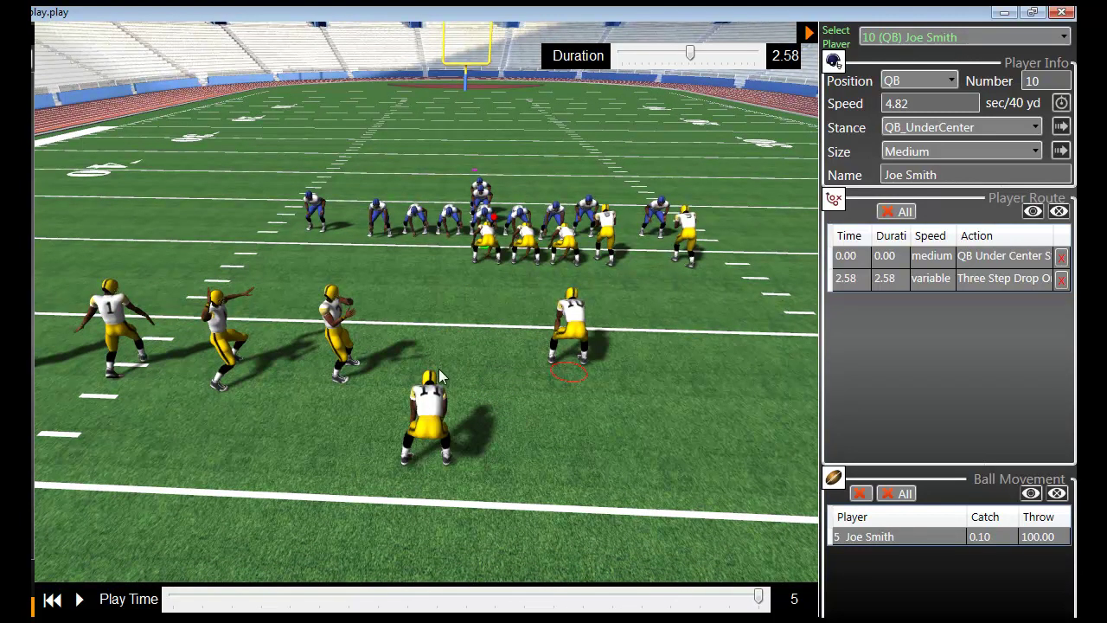
# - Run the play twice more from the start, pausing the second run and scrubbing the play time back to 1.38
pyautogui.click(45, 603)
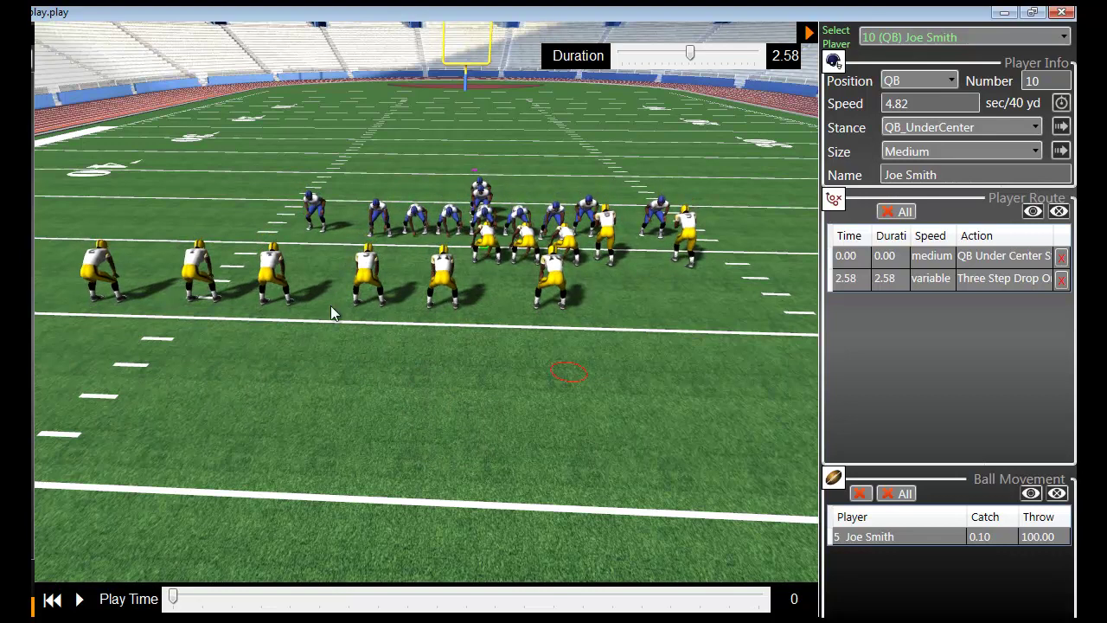
pyautogui.click(79, 599)
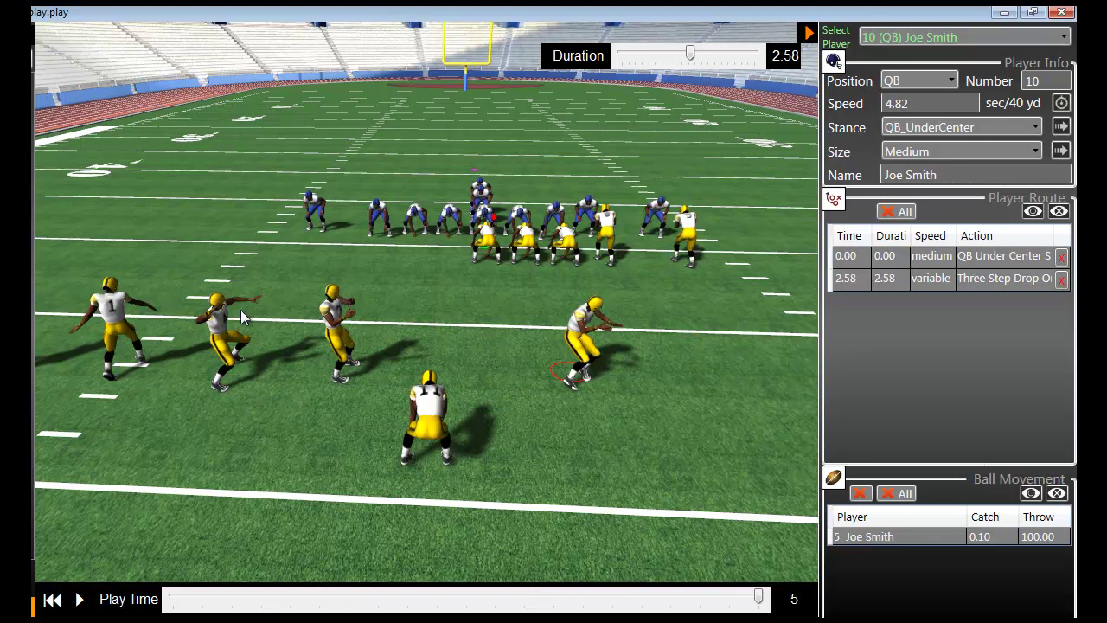
pyautogui.click(53, 599)
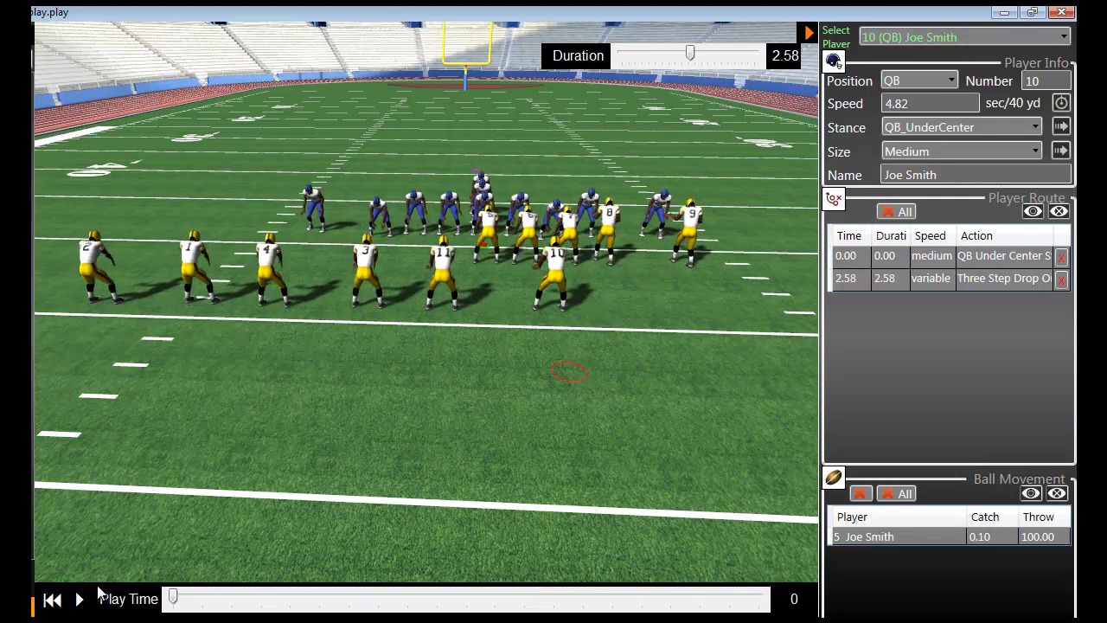
pyautogui.click(79, 598)
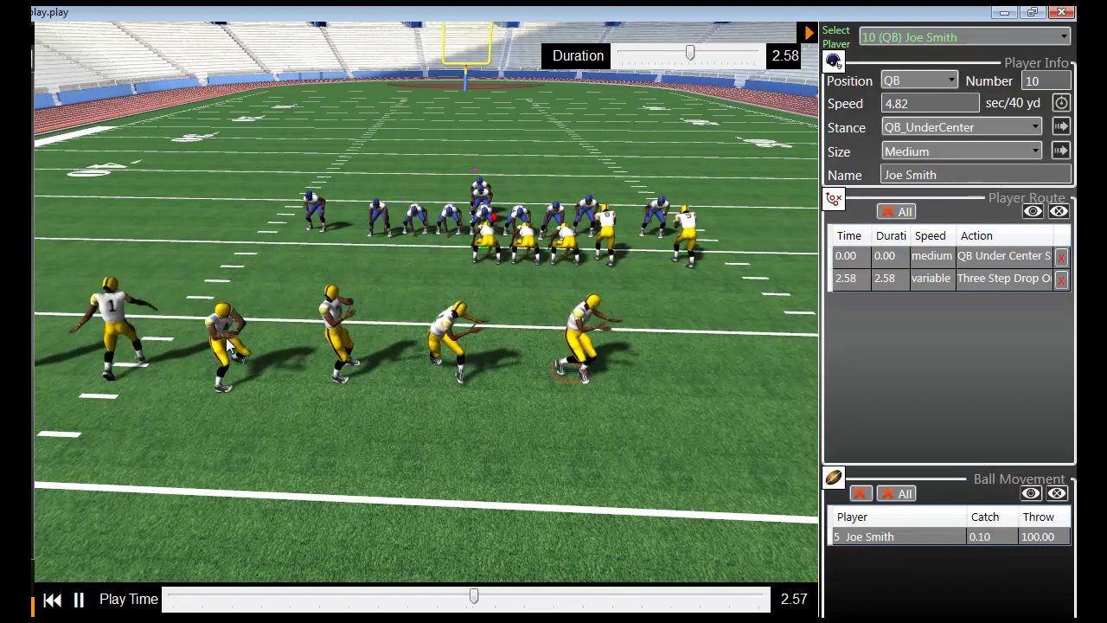
pyautogui.press('space')
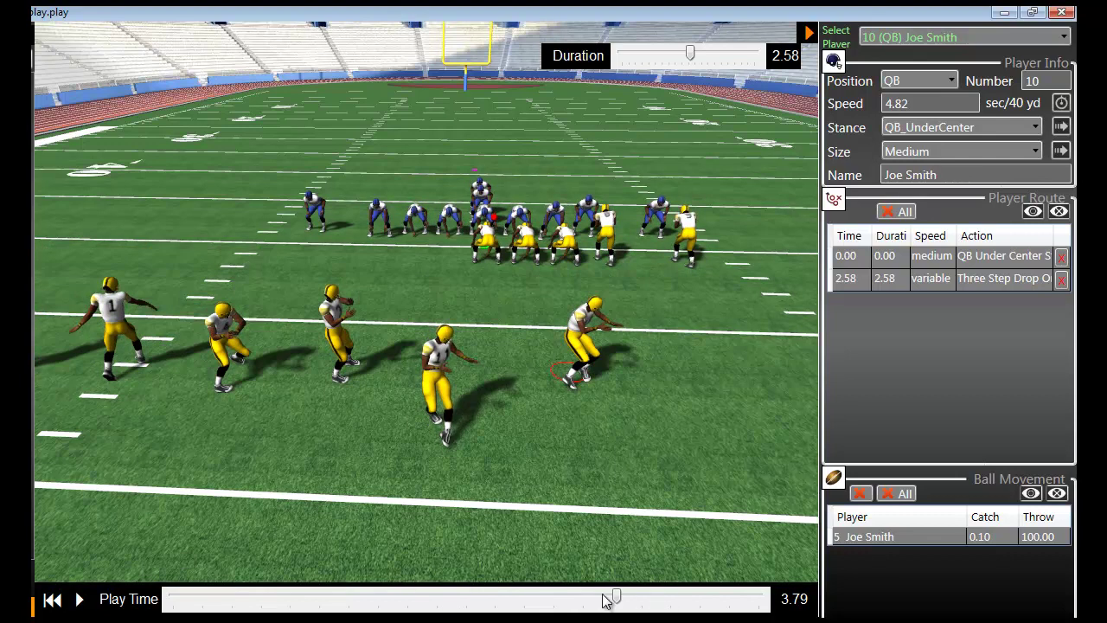
pyautogui.moveTo(616, 597); pyautogui.dragTo(336, 603)
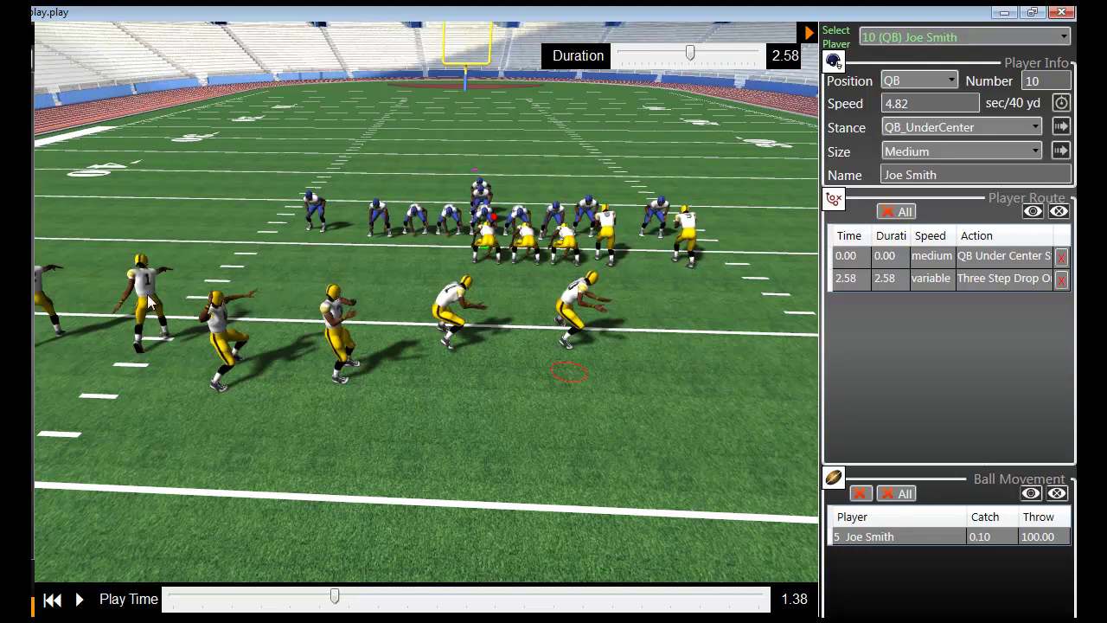
# - Reset the play time to 0 and replay the drops from a closer view of players 2, 1, 4 and 3
pyautogui.moveTo(331, 600); pyautogui.dragTo(173, 600)
pyautogui.click(187, 318)
pyautogui.moveTo(187, 319); pyautogui.dragTo(143, 613)
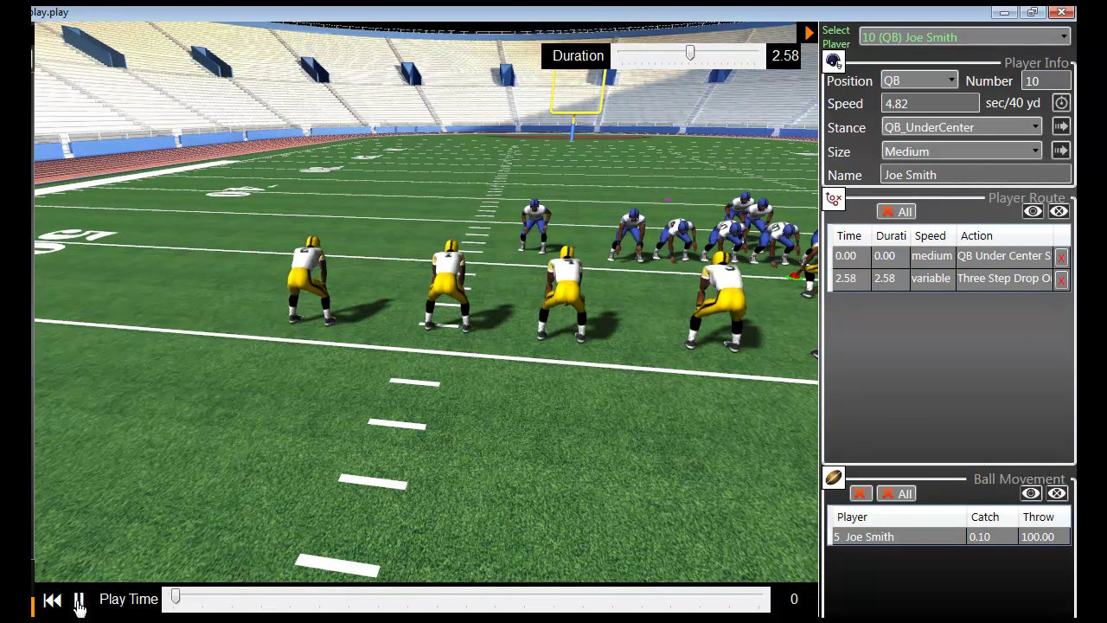
pyautogui.click(79, 602)
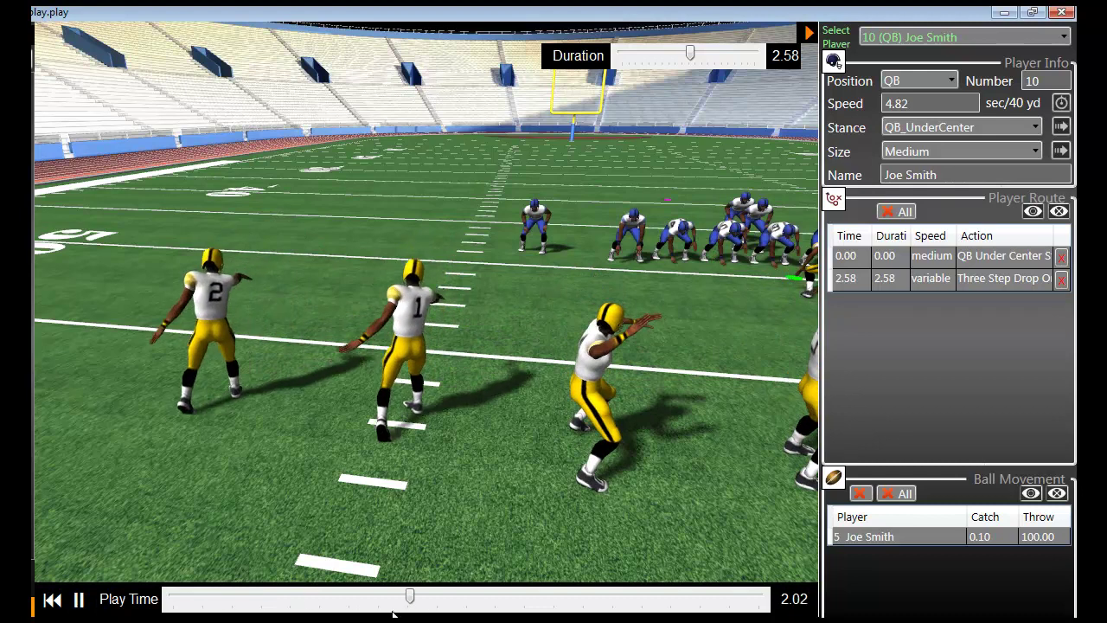
# - Return to the start and replay the drops from a higher angle behind players 2, 1 and 4, rewinding at the end
pyautogui.moveTo(464, 598); pyautogui.dragTo(172, 612)
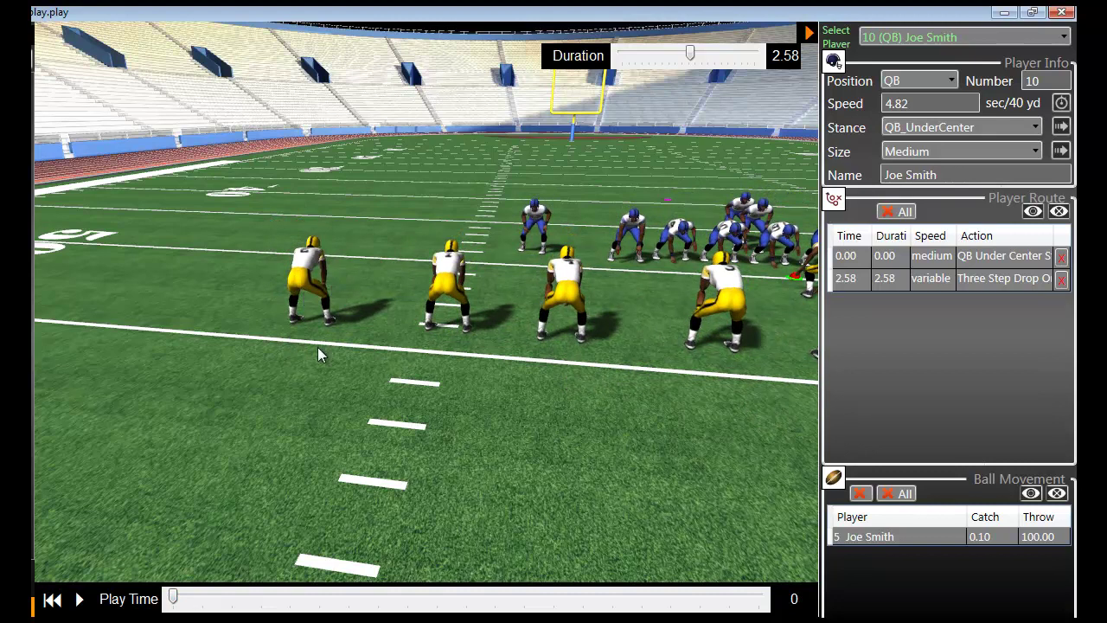
pyautogui.moveTo(332, 328); pyautogui.dragTo(357, 364)
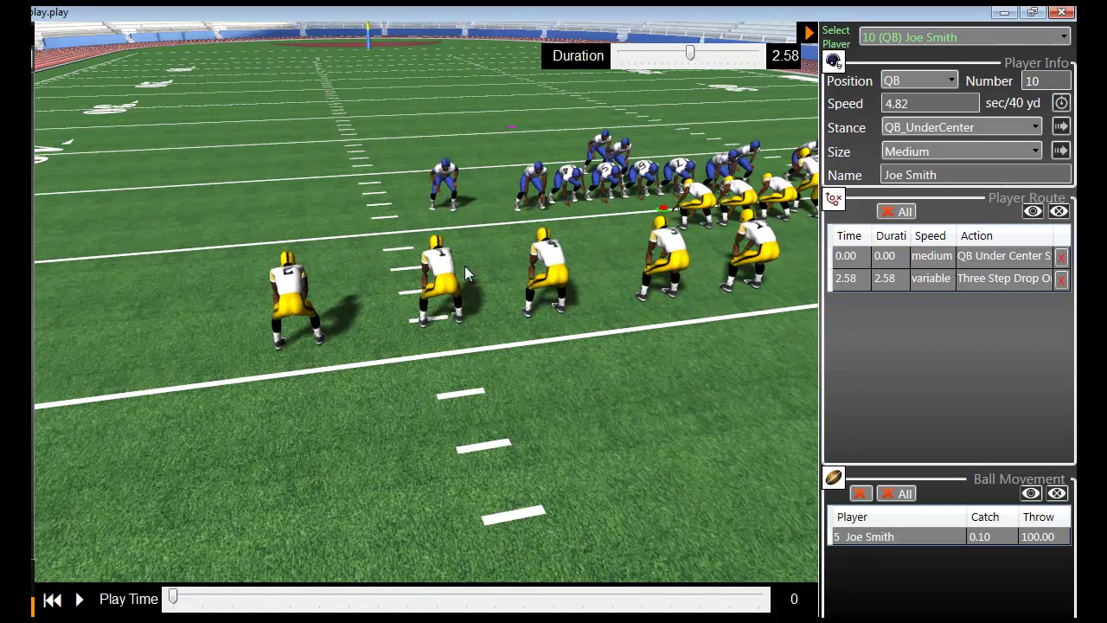
pyautogui.click(79, 600)
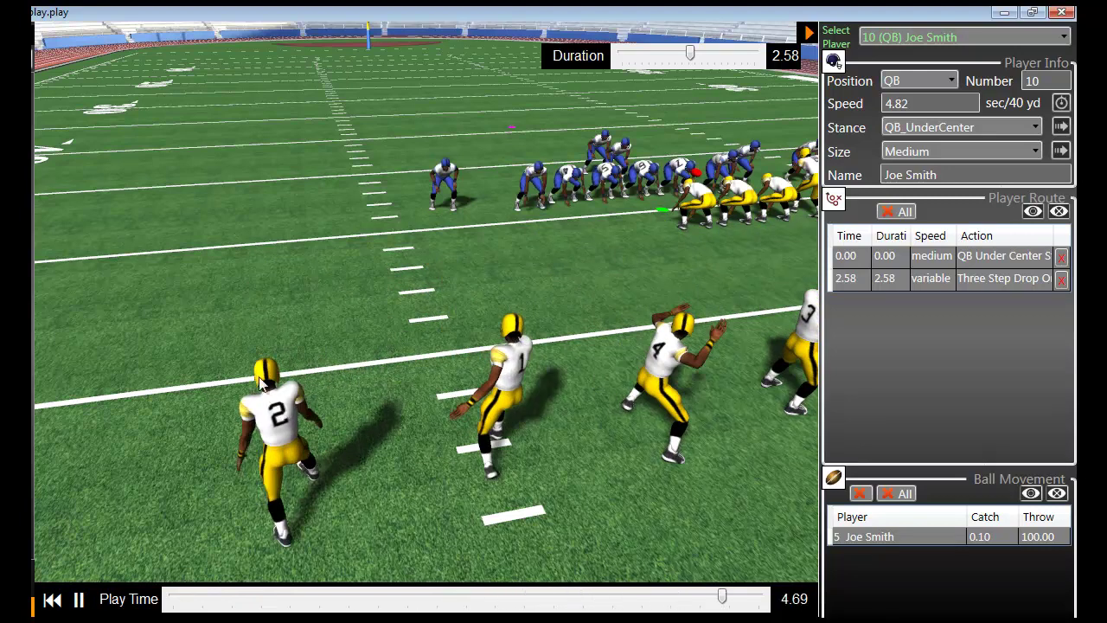
pyautogui.click(57, 602)
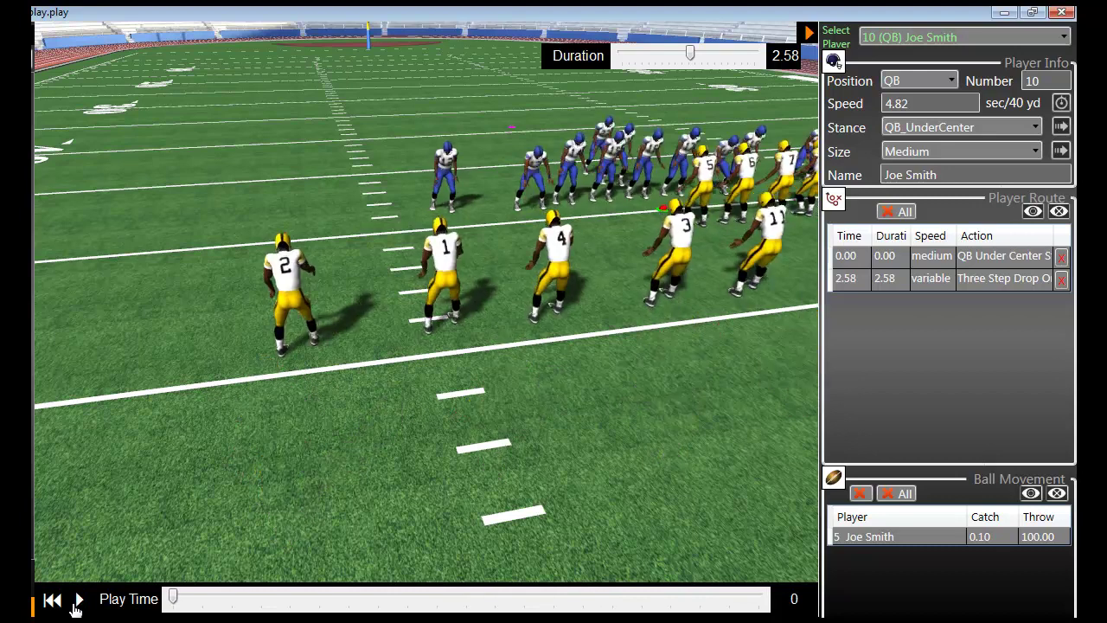
# - Replay the quarterbacks' drops from the start with the raised camera behind players 2, 1, 4, 3 and 11
pyautogui.click(78, 606)
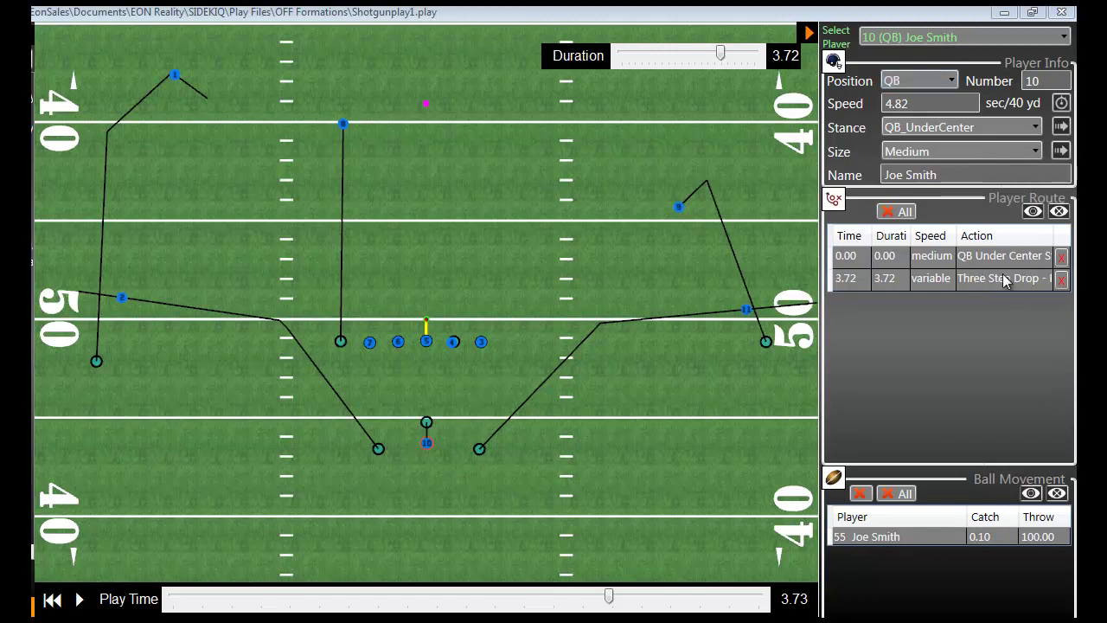
# - Change the action at the end of player 10's backward route in Shotgunplay1 to QB Look - Right
pyautogui.rightClick(430, 448)
pyautogui.click(457, 444)
pyautogui.scroll(1, 444, 508)
pyautogui.scroll(1, 423, 471)
pyautogui.rightClick(425, 467)
pyautogui.moveTo(525, 497)
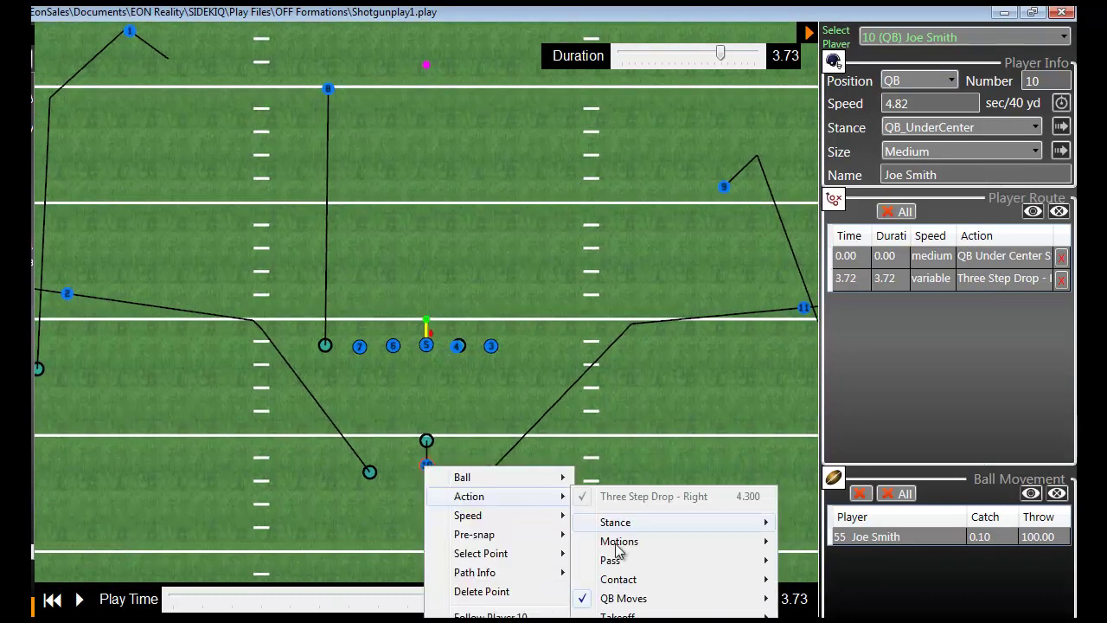
pyautogui.moveTo(658, 598)
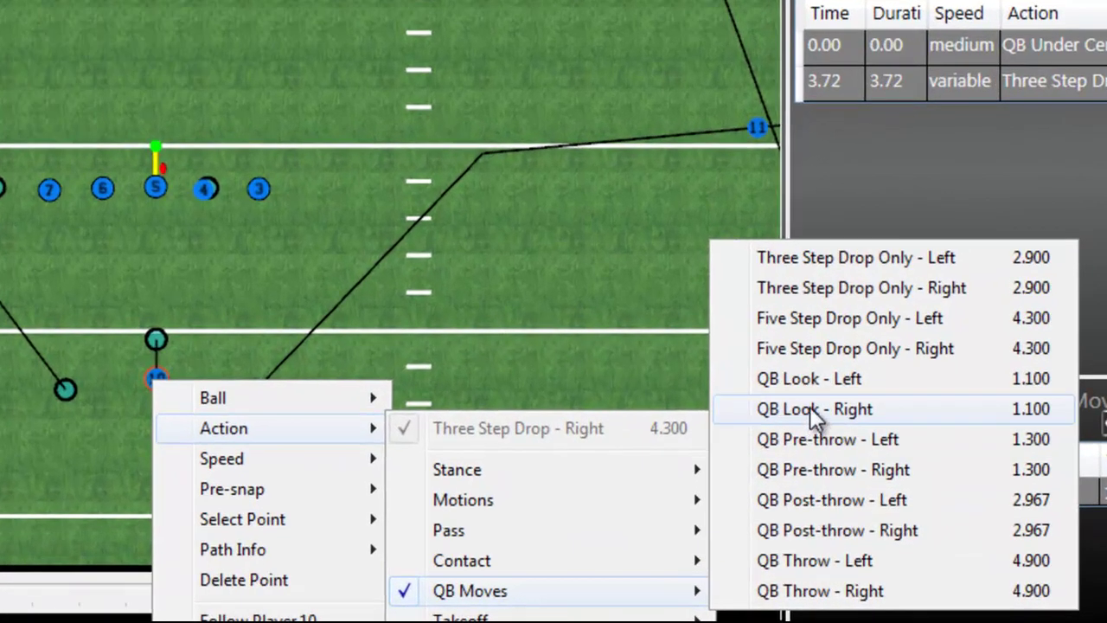
pyautogui.click(815, 410)
# - Extend player 10's route with a short point straight behind its end and assign it QB Pre-throw - Right
pyautogui.moveTo(169, 385)
pyautogui.mouseDown()
pyautogui.moveTo(167, 410)
pyautogui.moveTo(162, 399)
pyautogui.mouseUp()
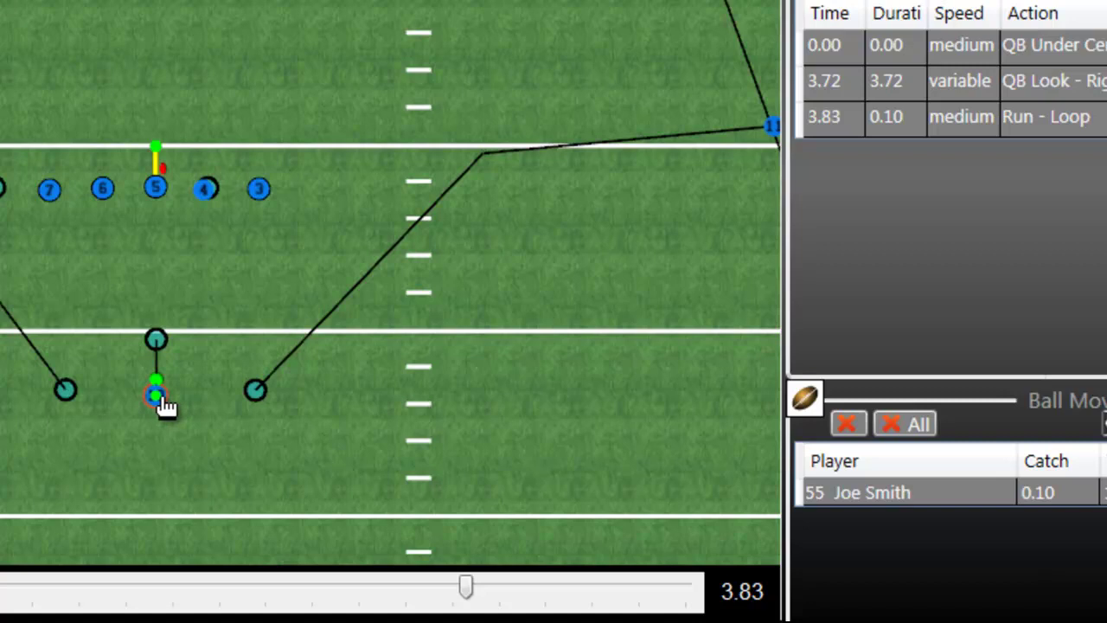
pyautogui.rightClick(161, 399)
pyautogui.moveTo(301, 192)
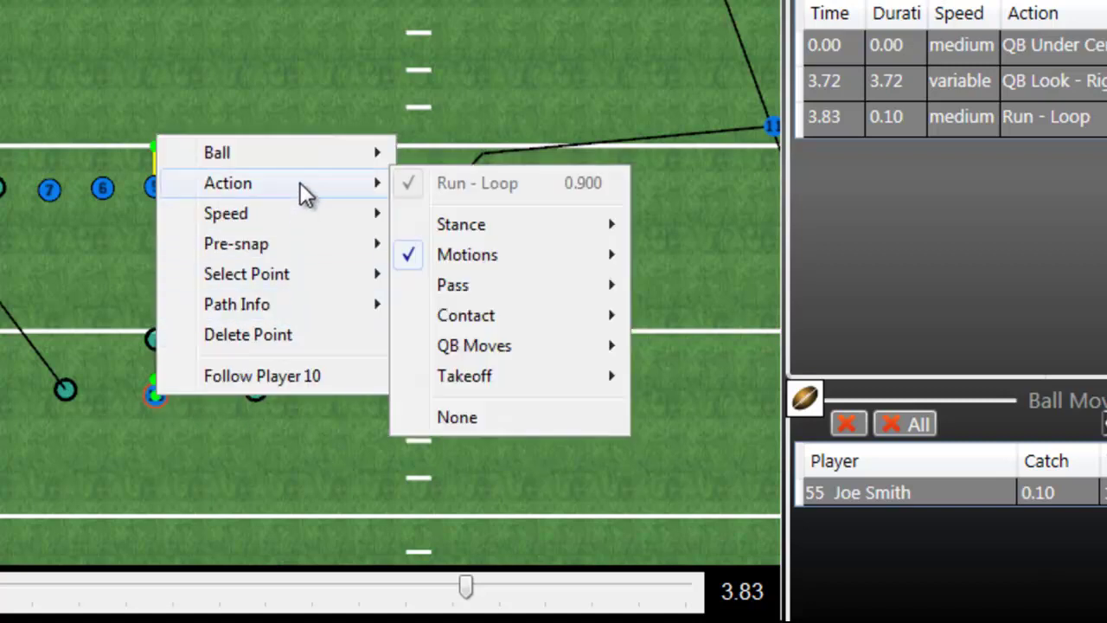
pyautogui.moveTo(514, 349)
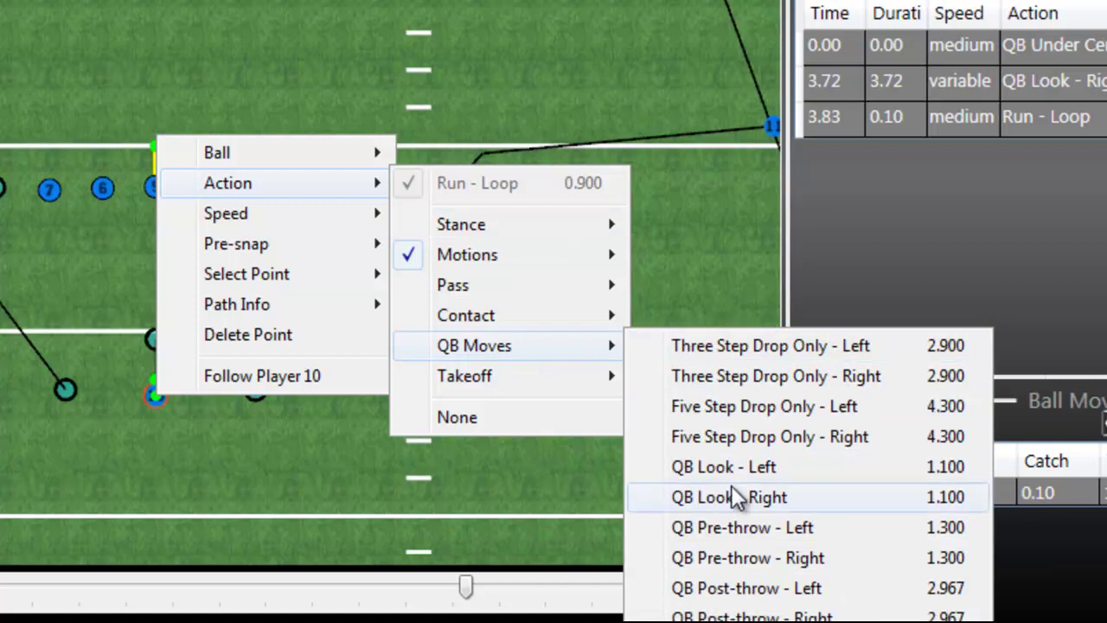
pyautogui.click(760, 560)
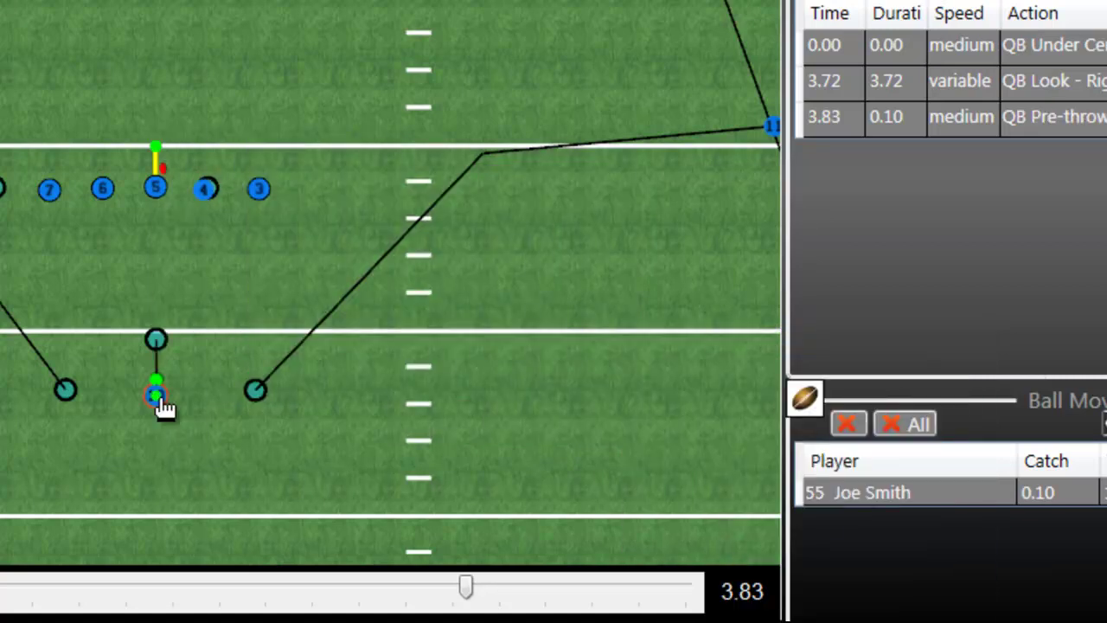
# - Add another short point behind player 10's pre-throw point and assign it the QB Post-throw - Right action
pyautogui.moveTo(165, 408); pyautogui.dragTo(161, 424)
pyautogui.rightClick(156, 419)
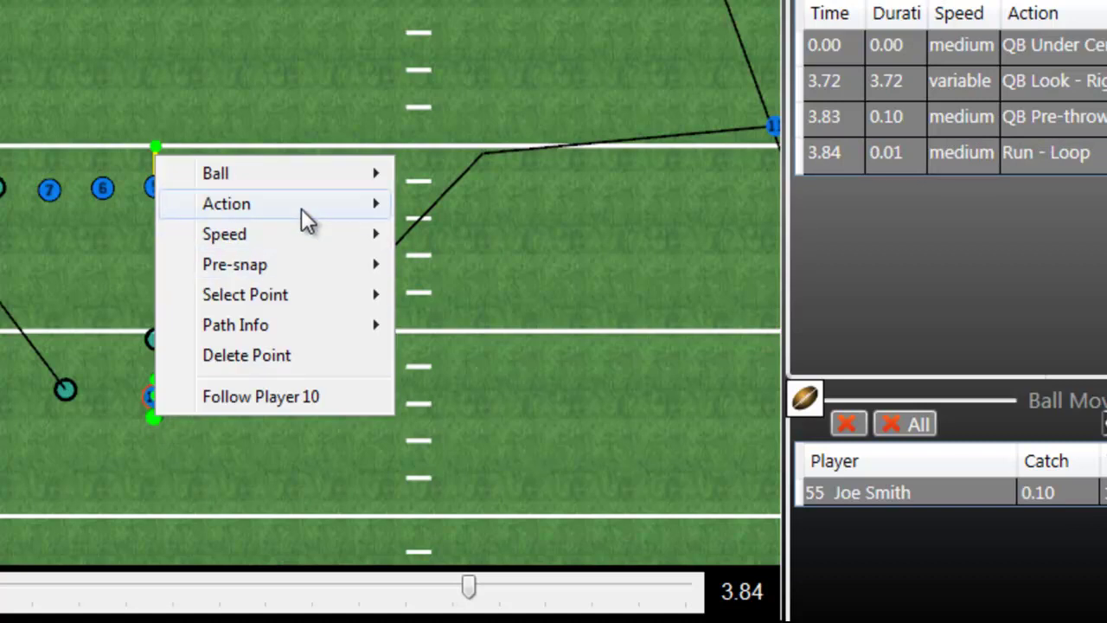
pyautogui.moveTo(301, 208)
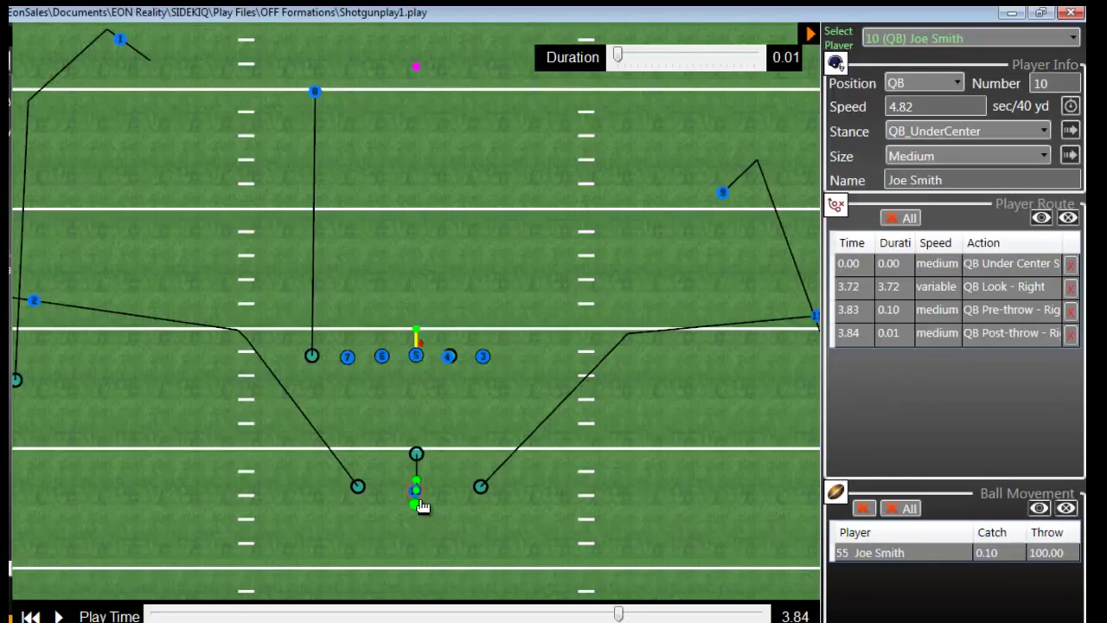
pyautogui.click(782, 560)
# - Shift player 10's three route points slightly toward the line of scrimmage, spacing them almost evenly
pyautogui.moveTo(625, 447); pyautogui.dragTo(591, 442)
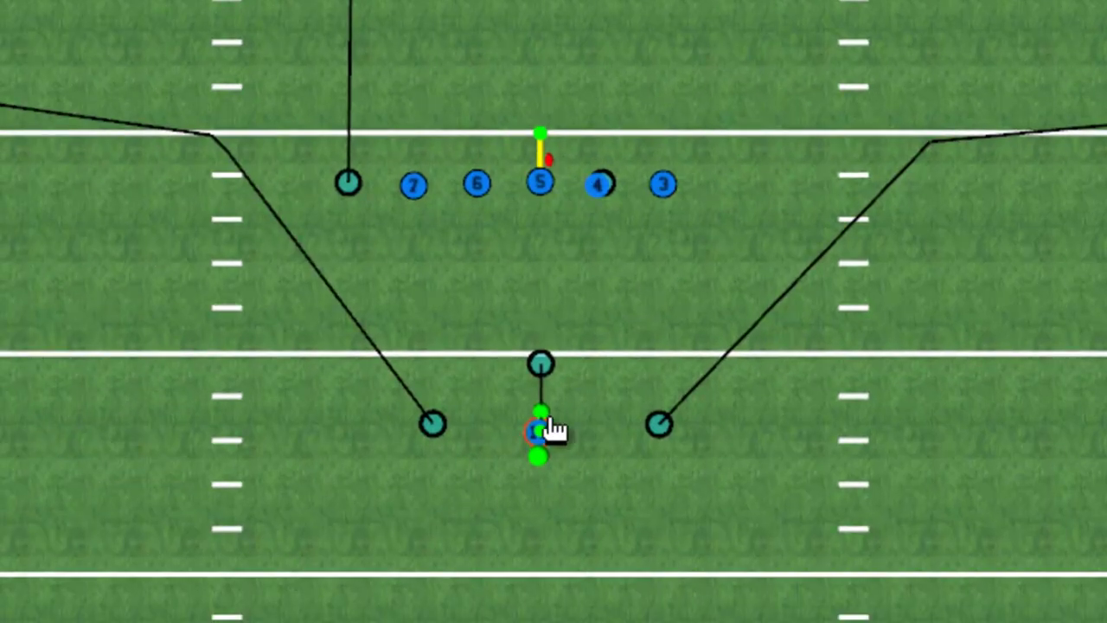
pyautogui.moveTo(445, 475); pyautogui.dragTo(446, 460)
pyautogui.moveTo(552, 411); pyautogui.dragTo(546, 439)
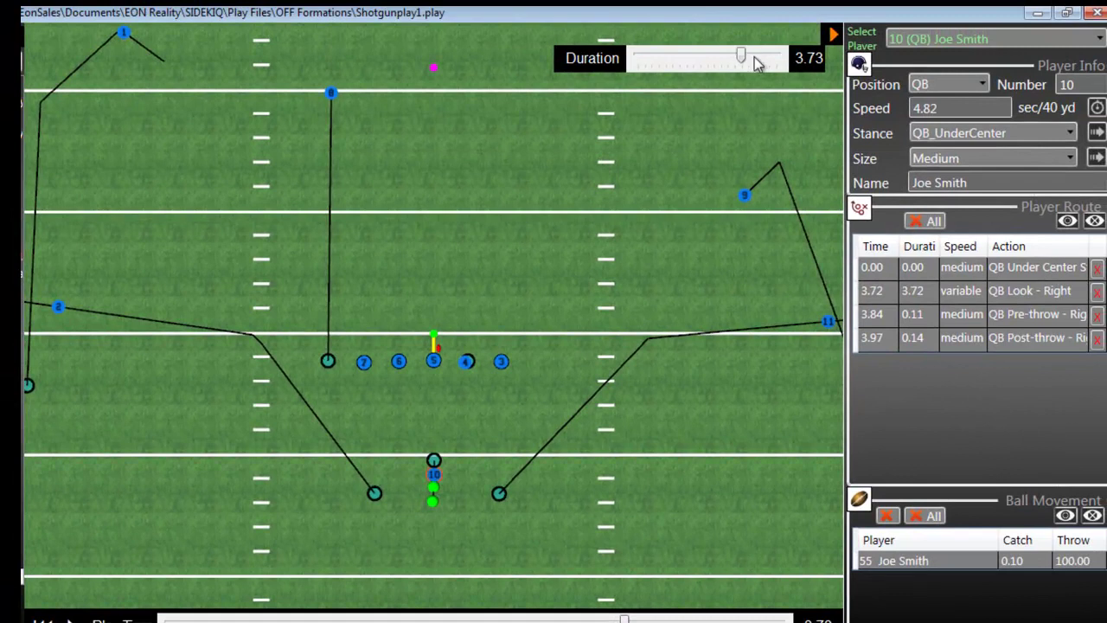
# - Set player 10's action durations to 1.05 for QB Look, 1.80 for QB Pre-throw and 2.36 for QB Post-throw
pyautogui.moveTo(741, 59); pyautogui.dragTo(673, 69)
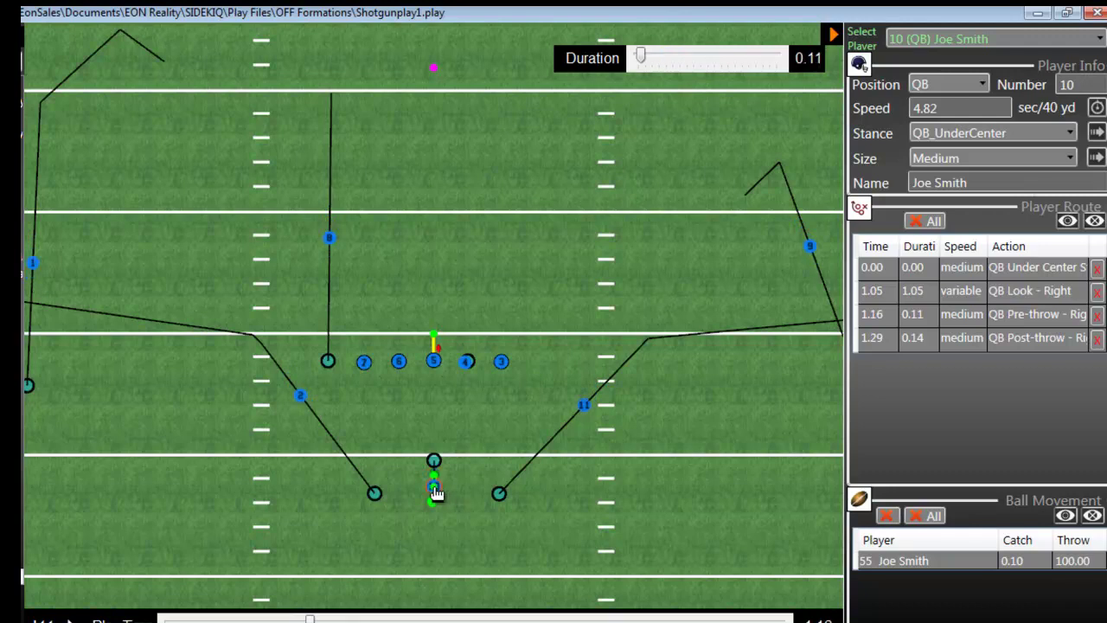
pyautogui.moveTo(647, 60); pyautogui.dragTo(688, 68)
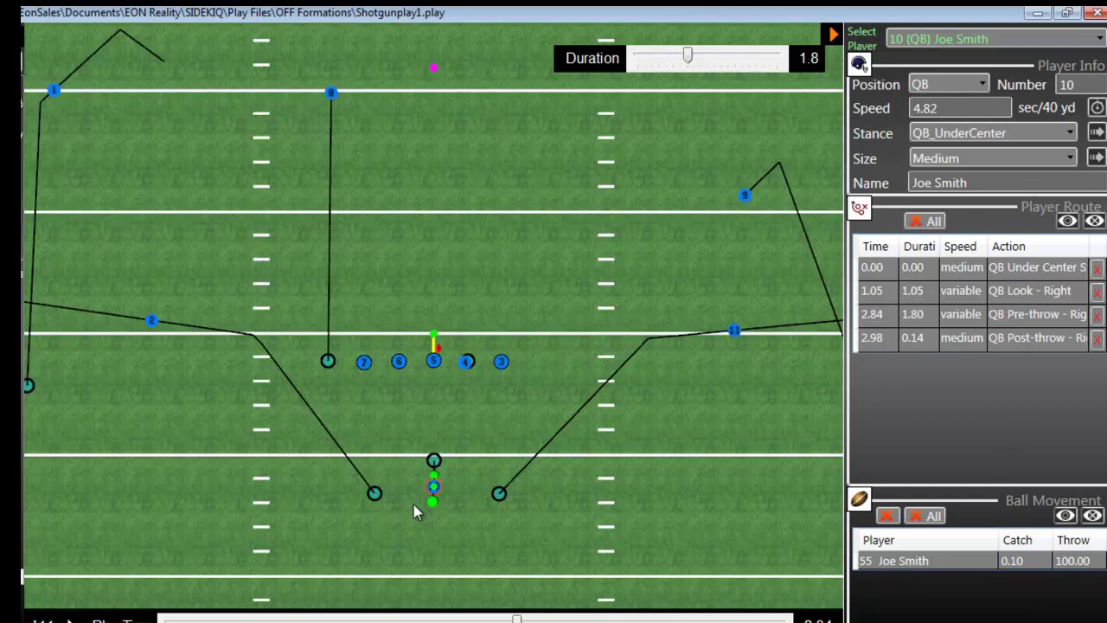
pyautogui.click(434, 503)
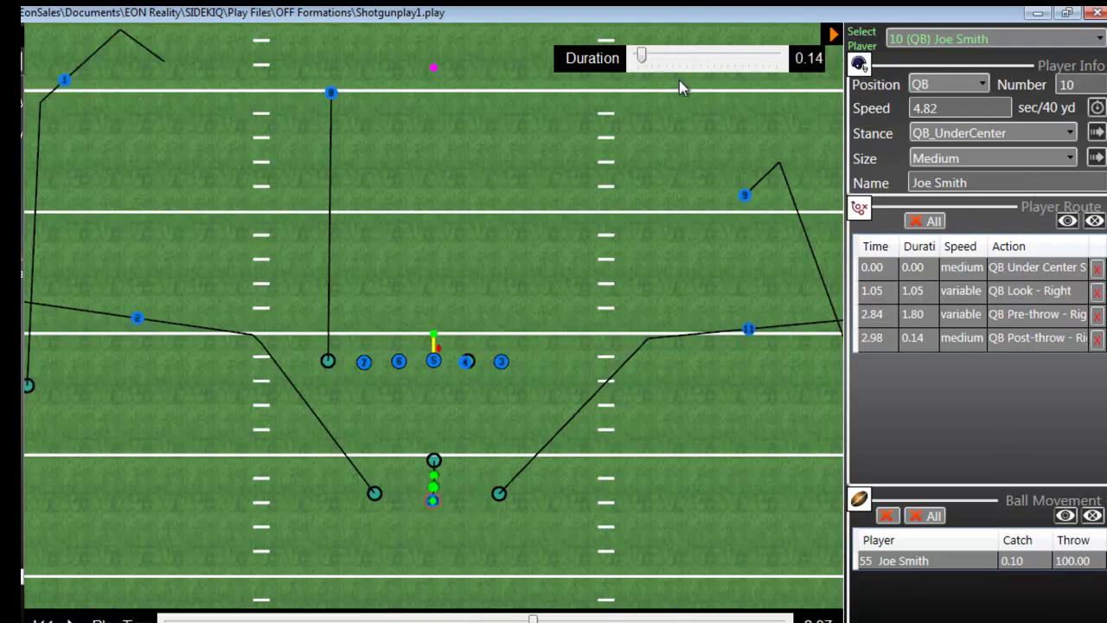
pyautogui.moveTo(646, 64); pyautogui.dragTo(707, 65)
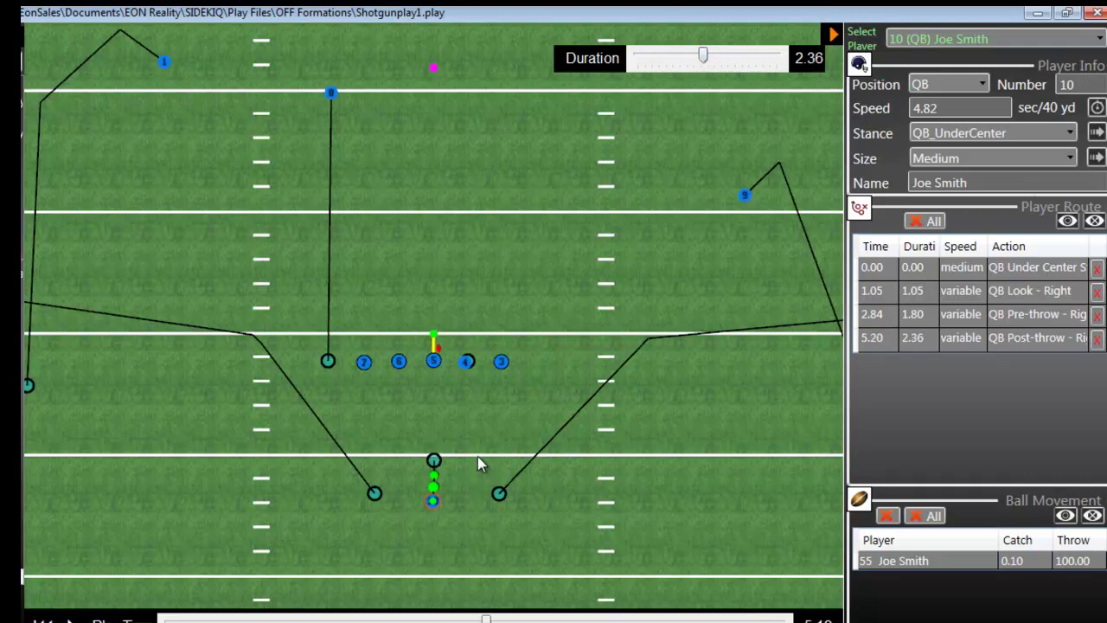
# - Switch to the 3D view, centre the camera behind player 10, and run the play from the start twice
pyautogui.press('3')
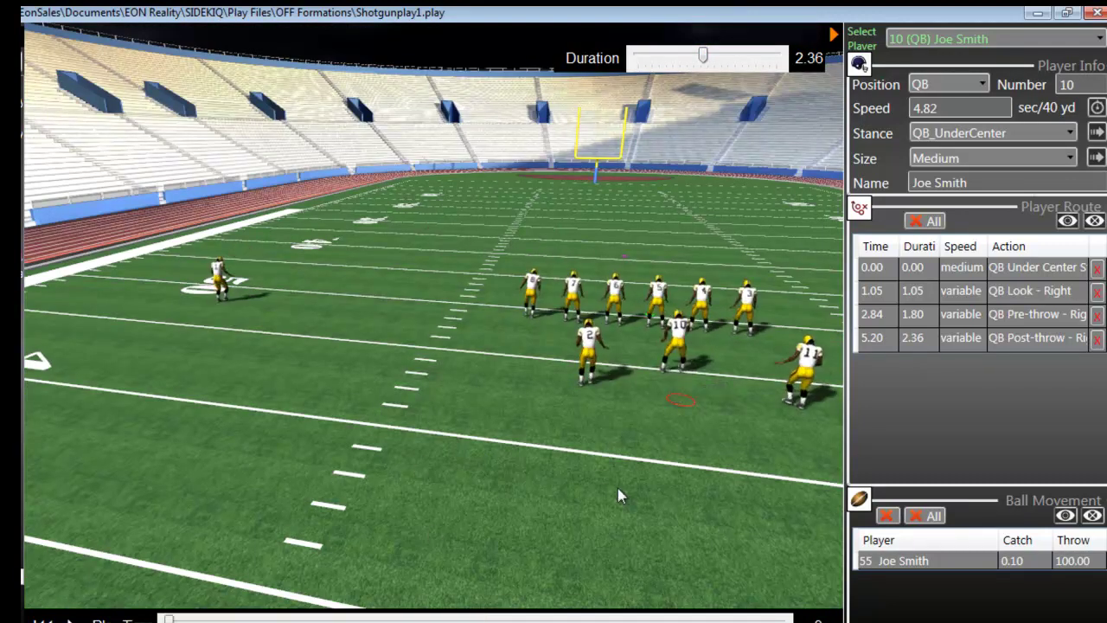
pyautogui.click(684, 385)
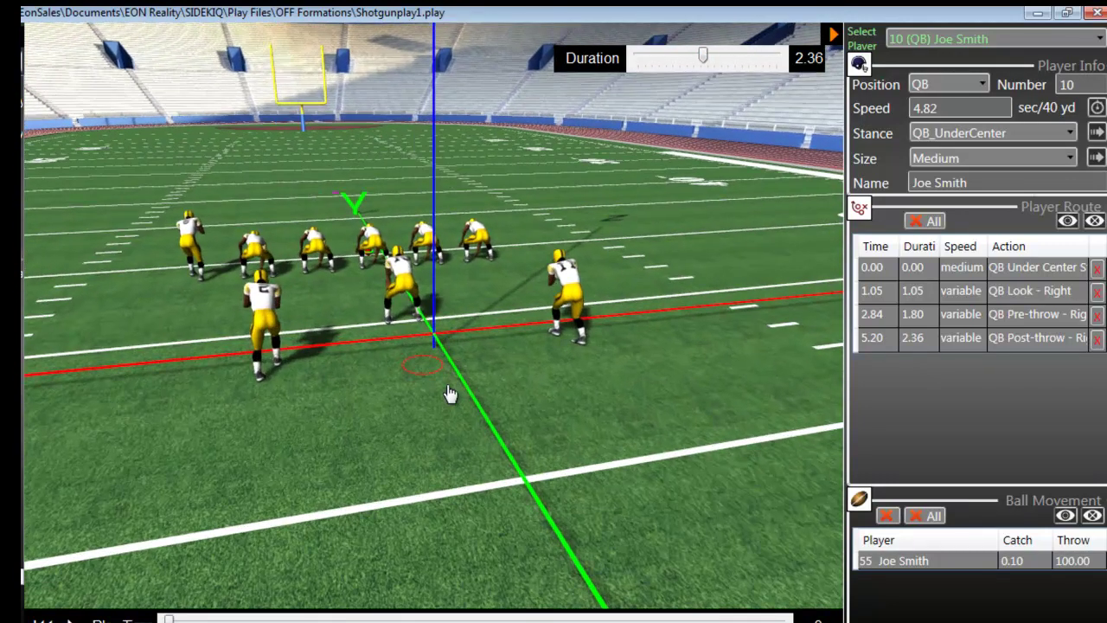
pyautogui.press('space')
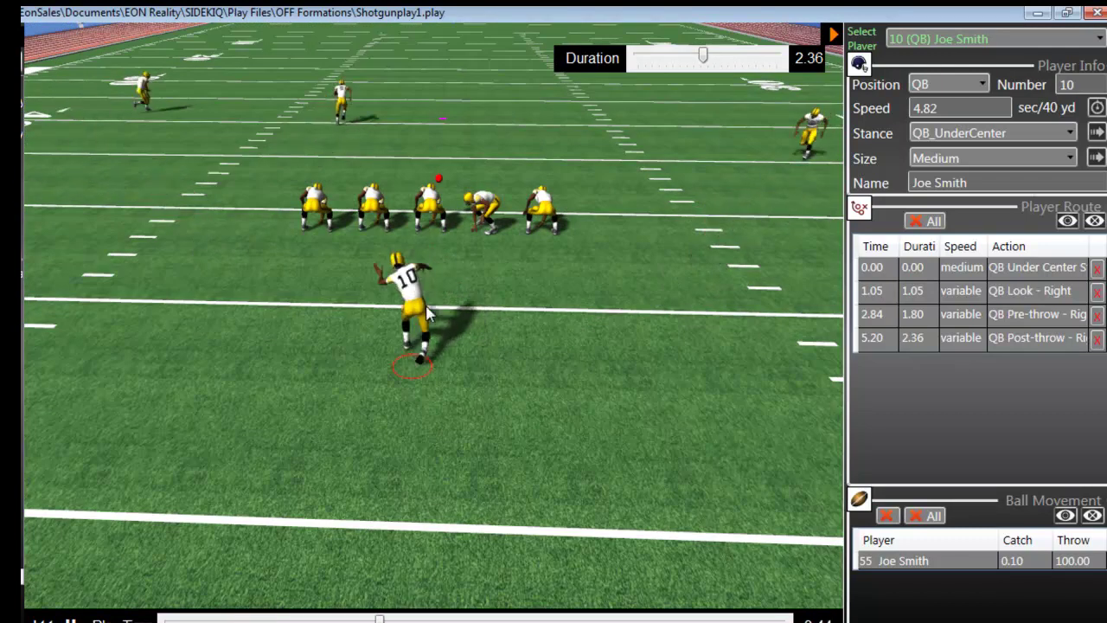
pyautogui.press('space')
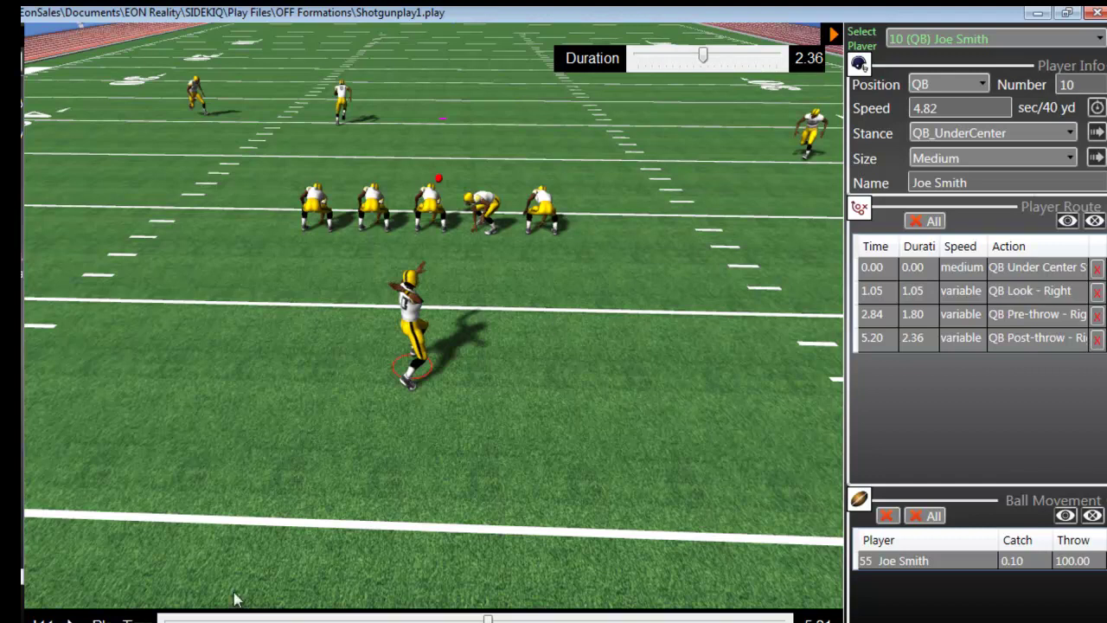
pyautogui.click(41, 622)
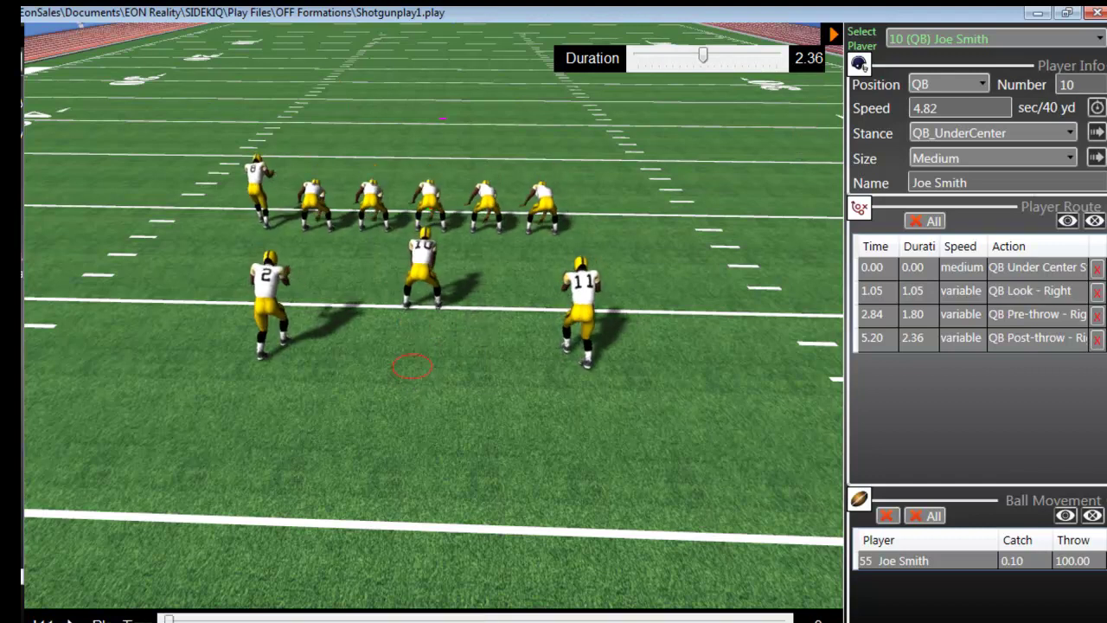
pyautogui.click(71, 621)
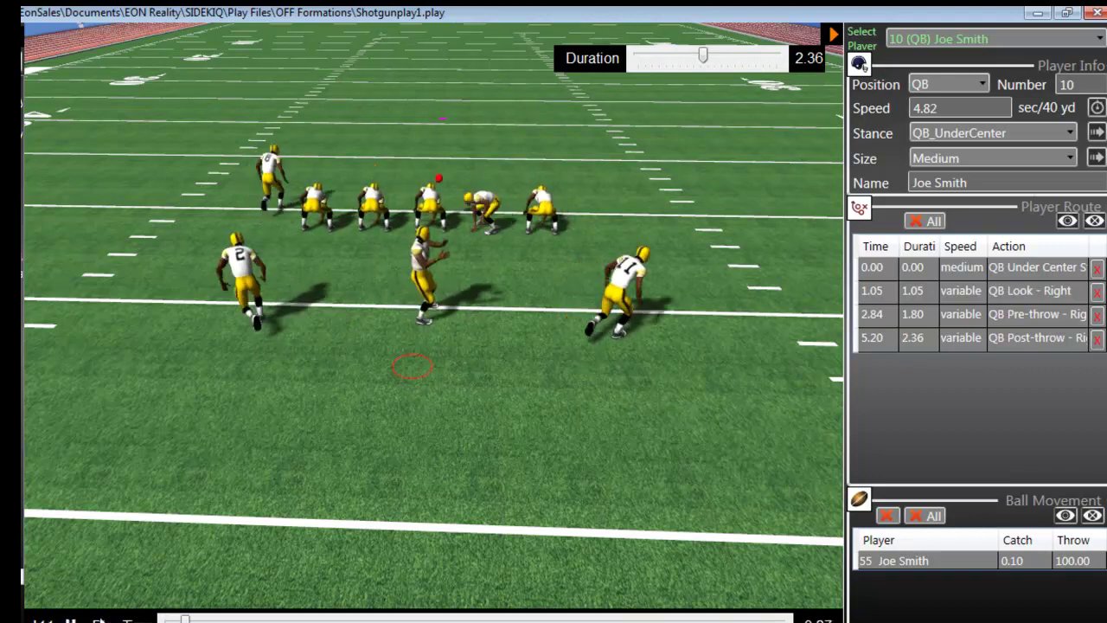